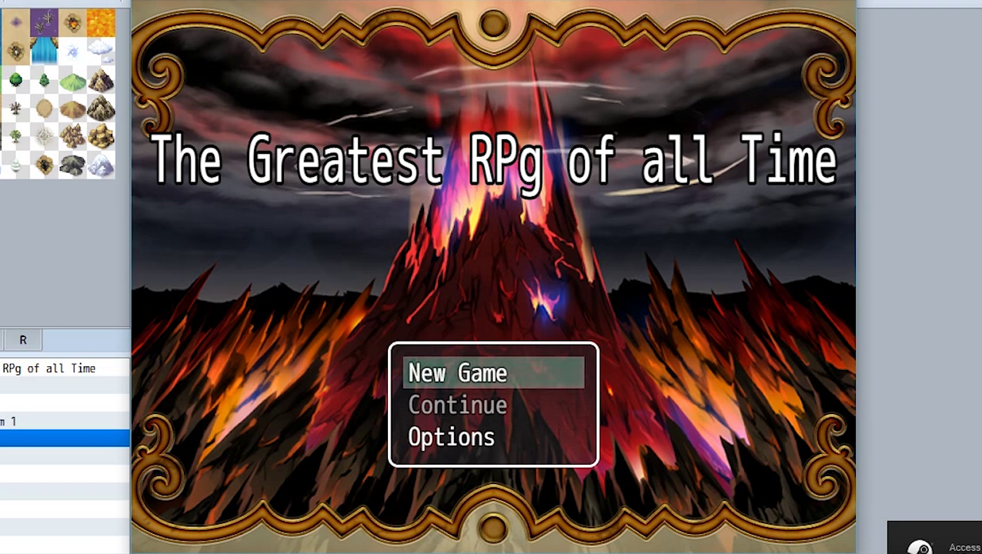
# Step: Playtest a new game through all three opening narration messages, then close the test game
pyautogui.press('Return')
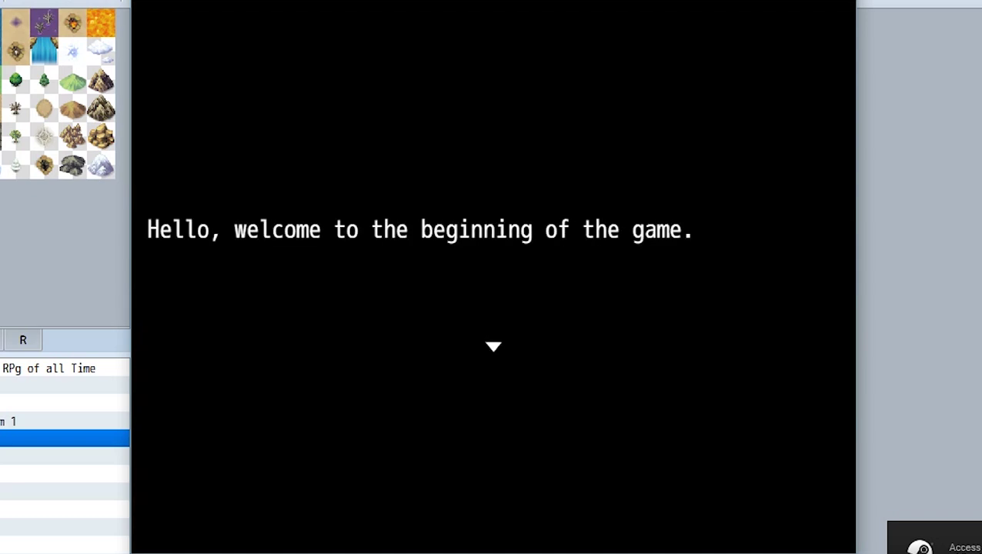
pyautogui.press('Return')
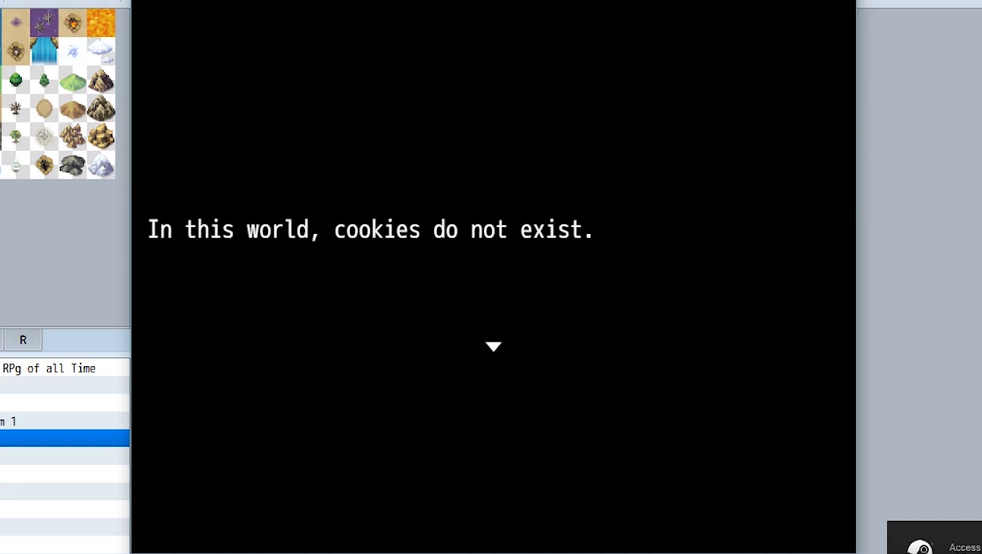
pyautogui.press('Return')
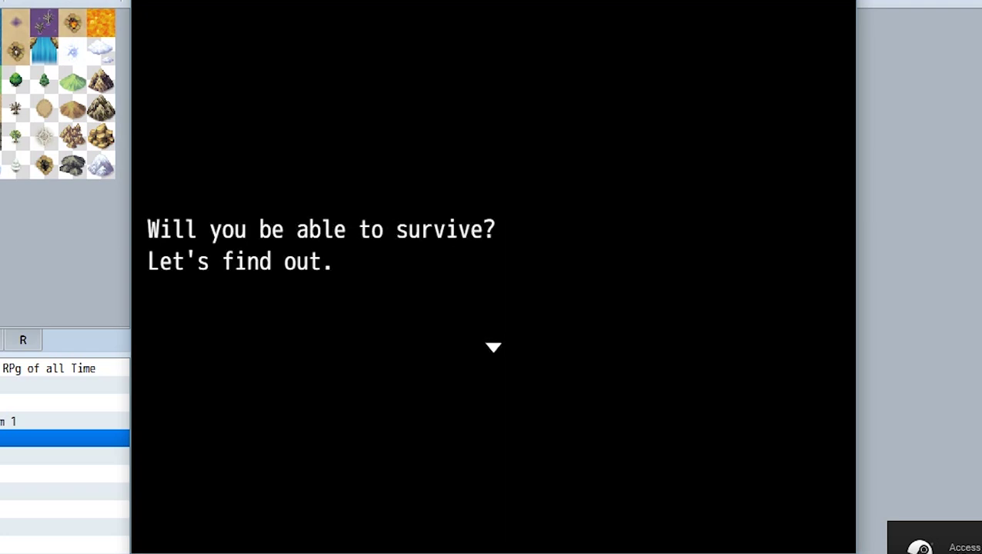
pyautogui.press('Return')
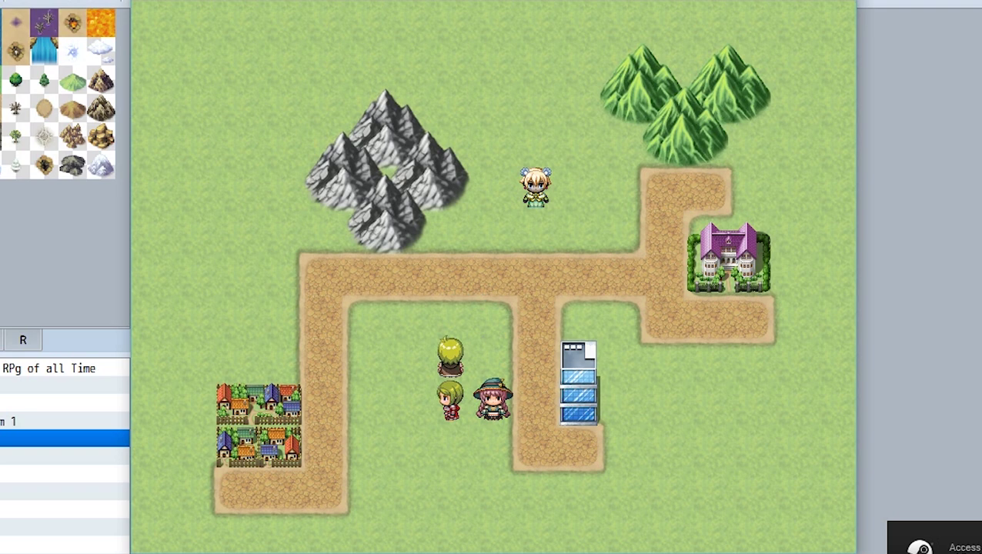
pyautogui.hotkey('alt', 'F4')
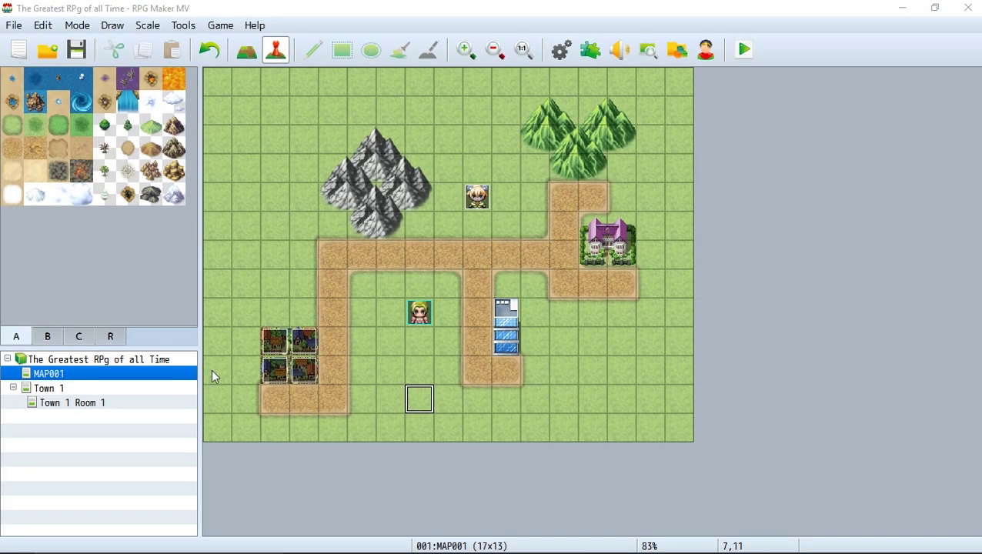
# Step: Create a new map named Intro under the project root
pyautogui.rightClick(105, 357)
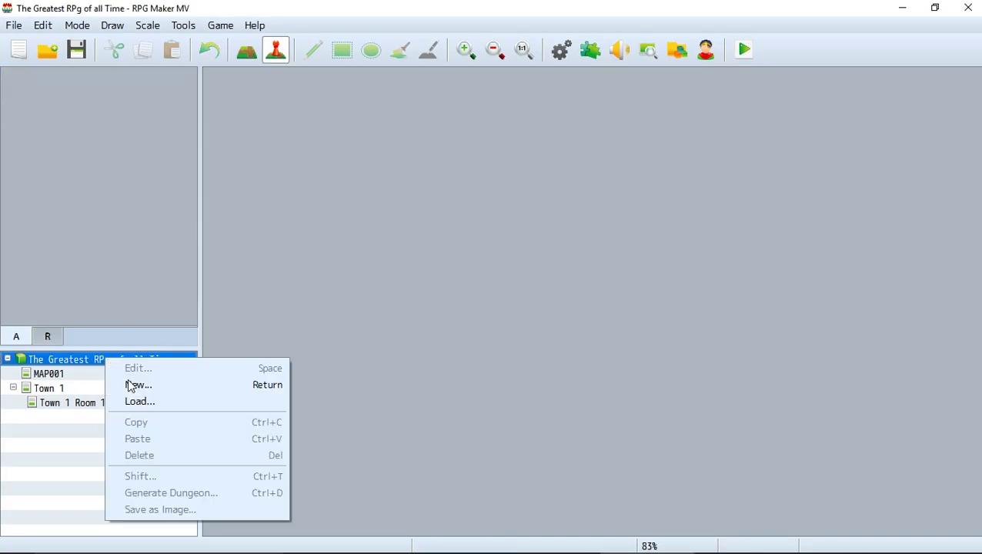
pyautogui.click(131, 385)
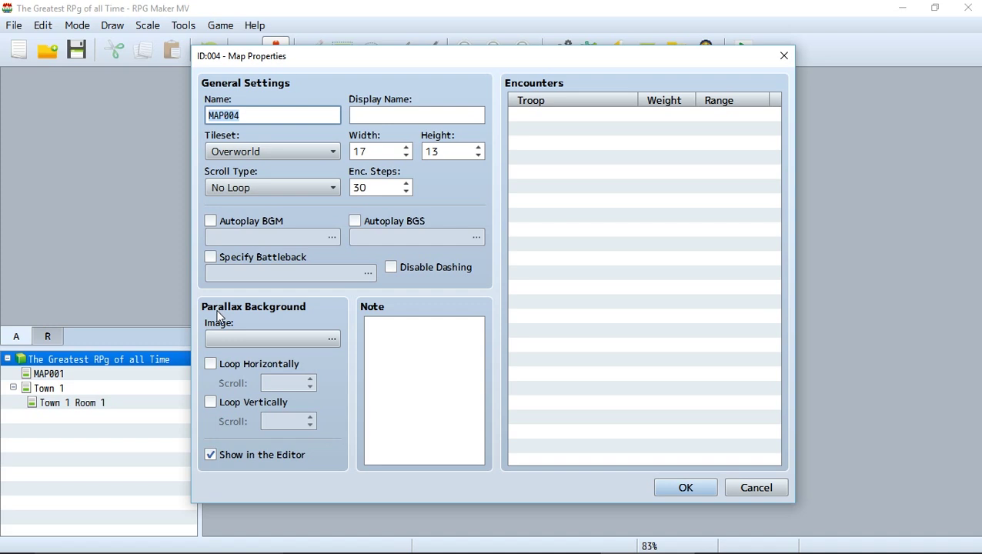
pyautogui.write('Intro')
pyautogui.click(684, 487)
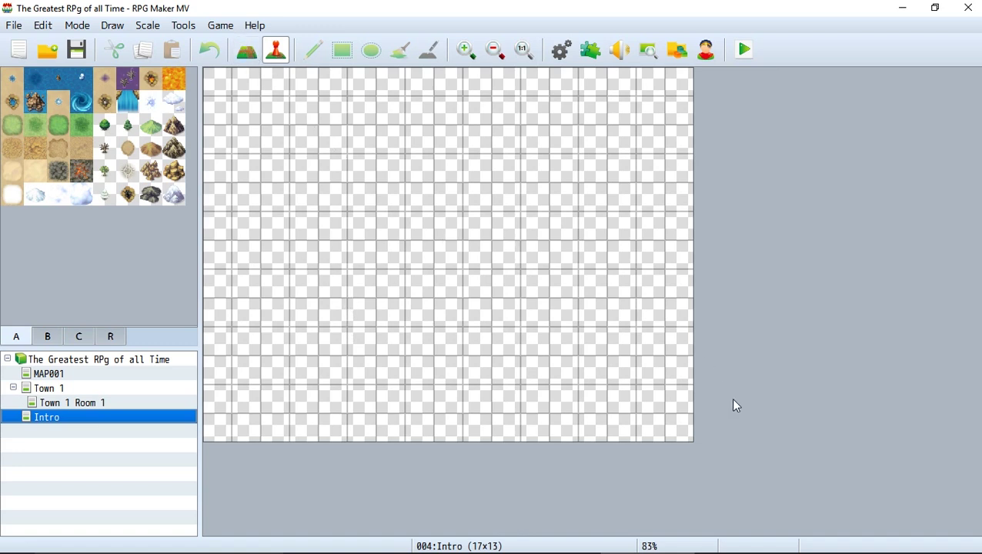
# Step: Set the bottom-right cell of Intro as the player's starting position
pyautogui.rightClick(680, 428)
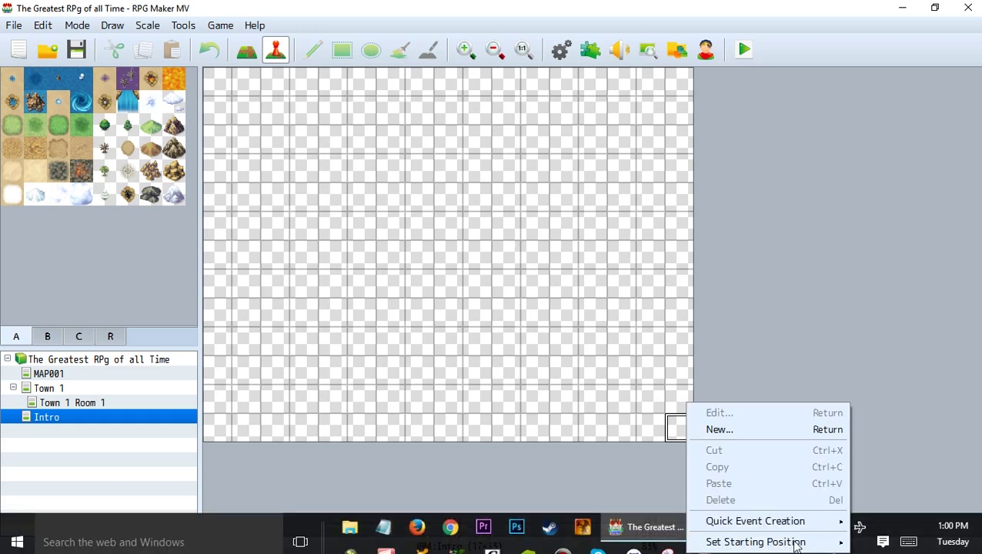
pyautogui.moveTo(808, 545)
pyautogui.click(882, 494)
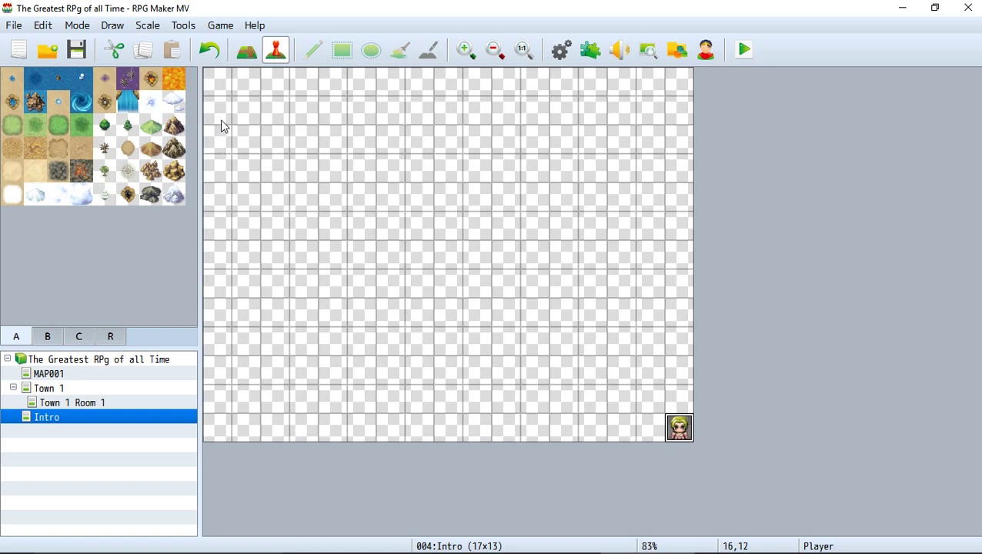
# Step: Create an Autorun event in the top-left cell showing the text 'Hi, this is intro'
pyautogui.click(220, 89)
pyautogui.doubleClick(220, 91)
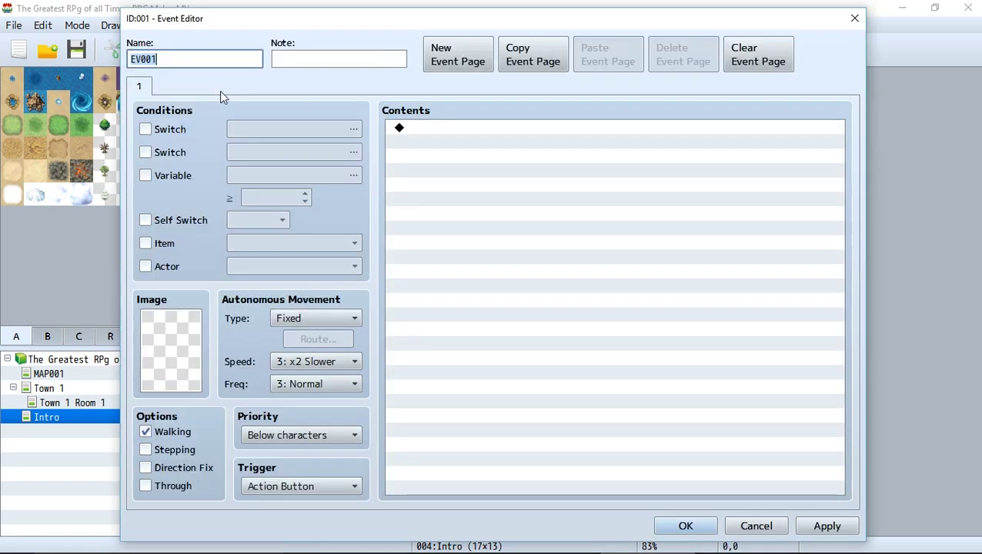
pyautogui.click(315, 487)
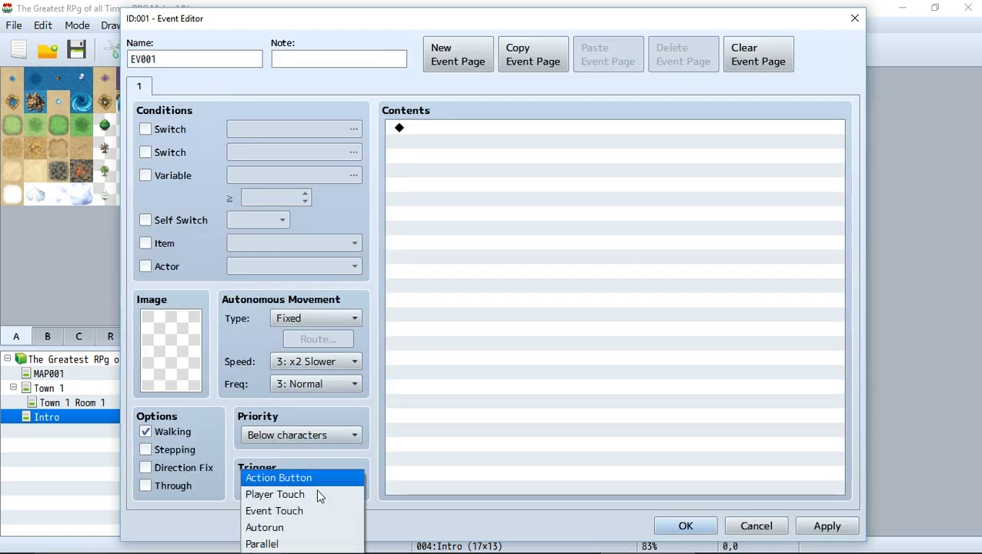
pyautogui.click(295, 530)
pyautogui.doubleClick(491, 223)
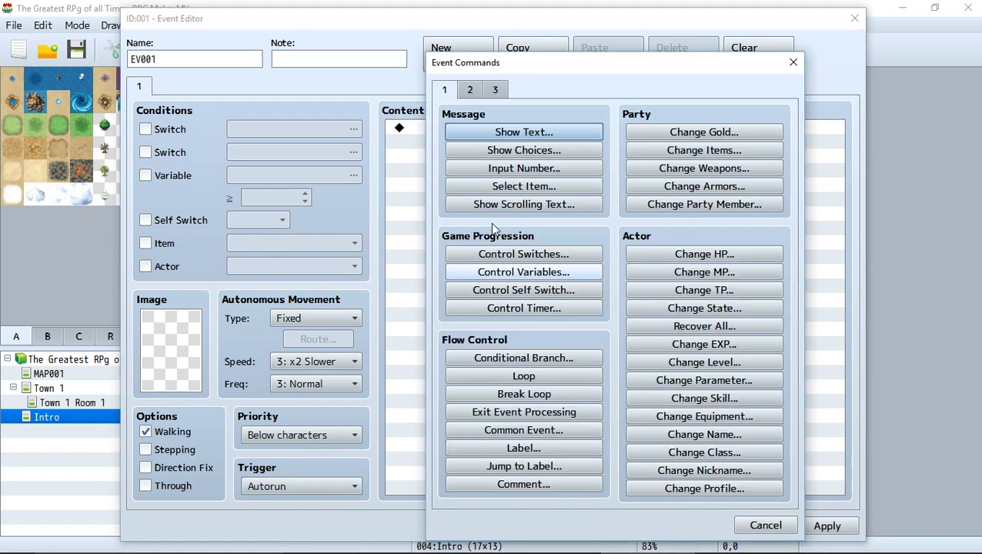
pyautogui.click(505, 134)
pyautogui.write('Hi')
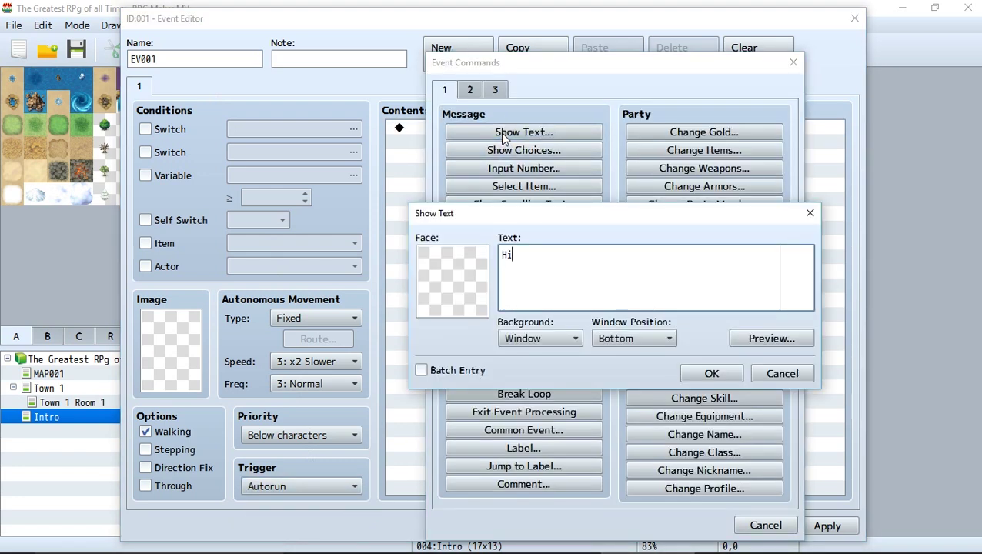
pyautogui.write(', this is intro')
pyautogui.click(710, 375)
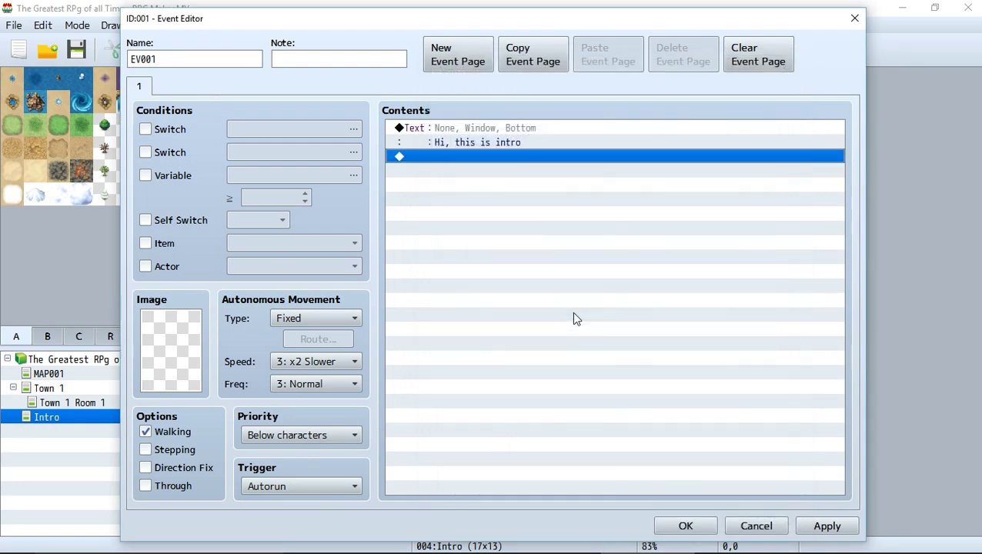
# Step: Add a Transfer Player to MAP001 (7,8) to the event, save it, and playtest
pyautogui.doubleClick(572, 311)
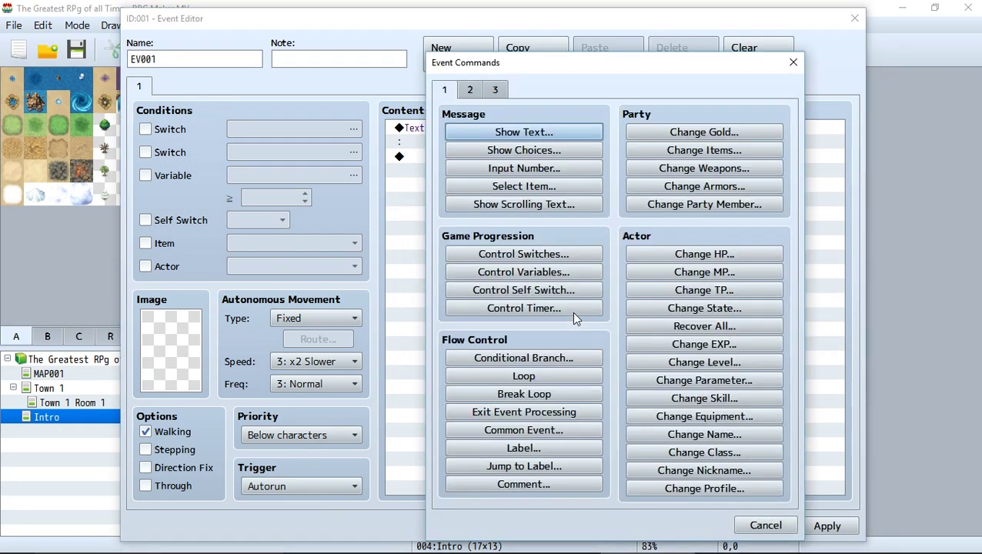
pyautogui.click(470, 90)
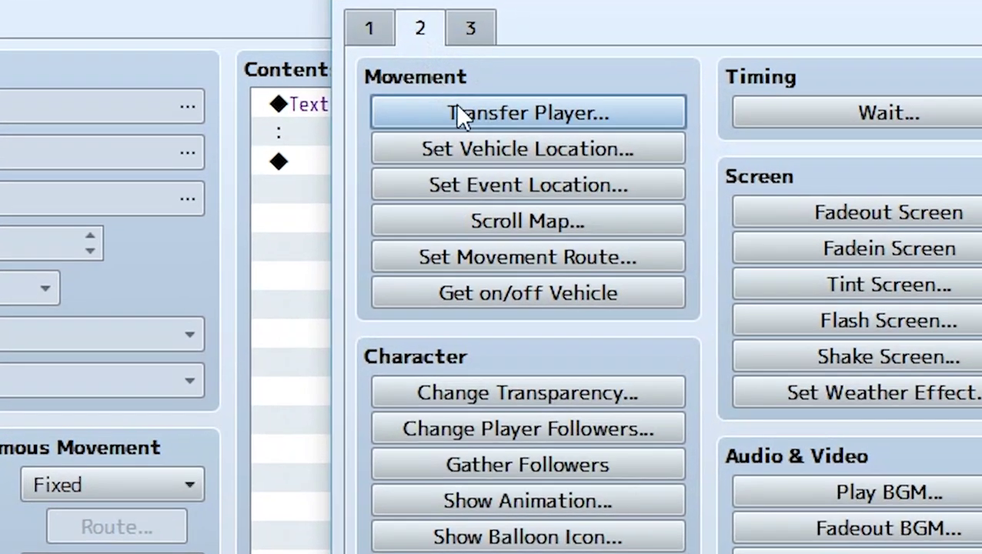
pyautogui.click(459, 113)
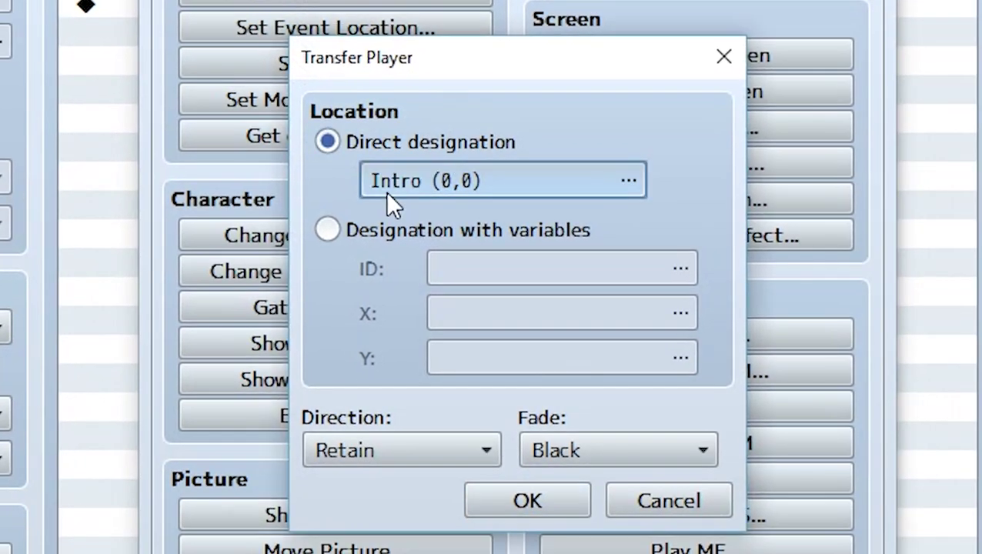
pyautogui.click(574, 335)
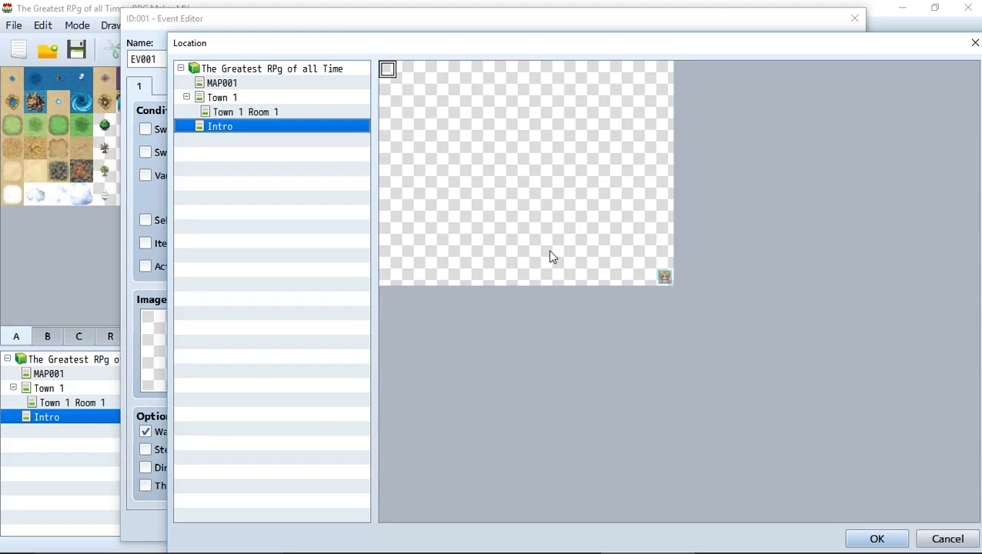
pyautogui.click(213, 84)
pyautogui.doubleClick(504, 218)
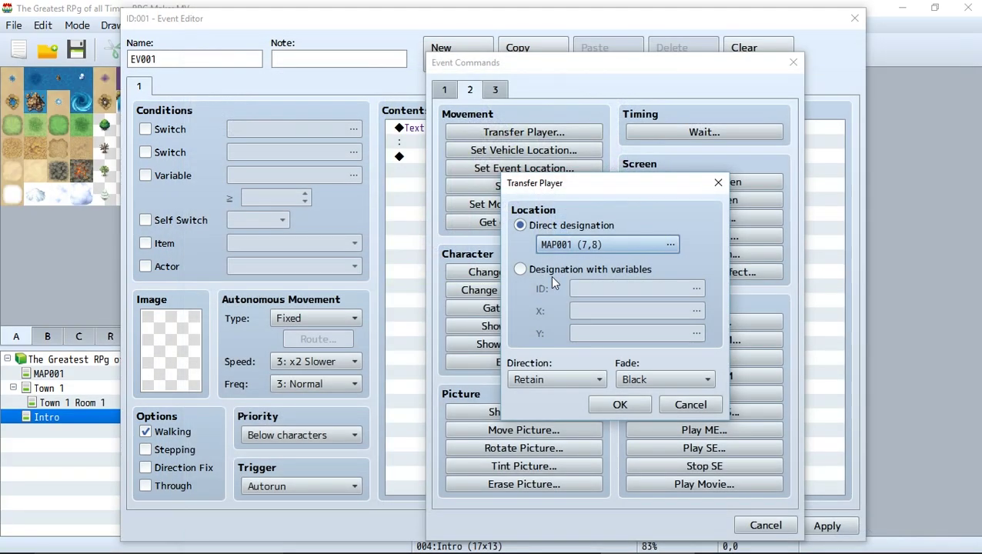
pyautogui.click(625, 402)
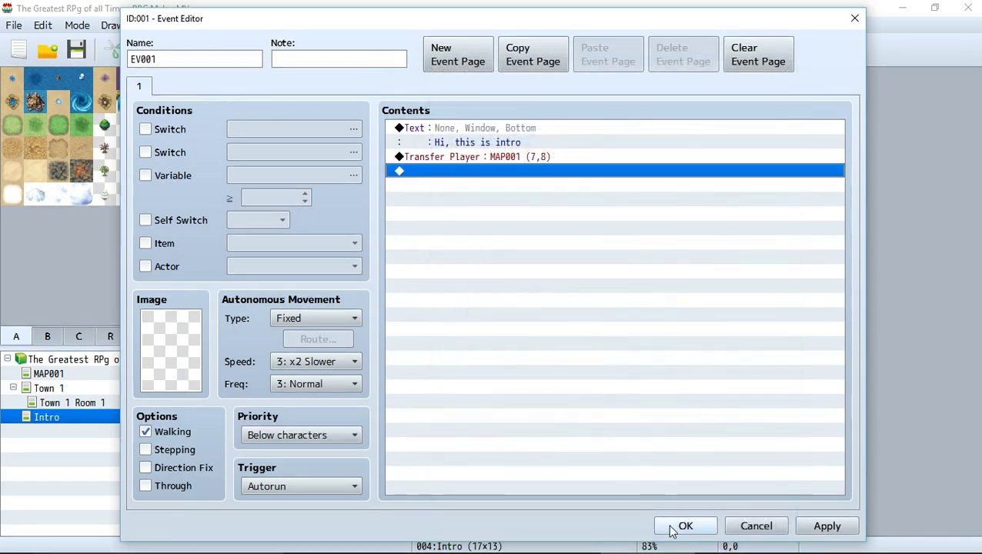
pyautogui.click(674, 527)
pyautogui.hotkey('ctrl', 'r')
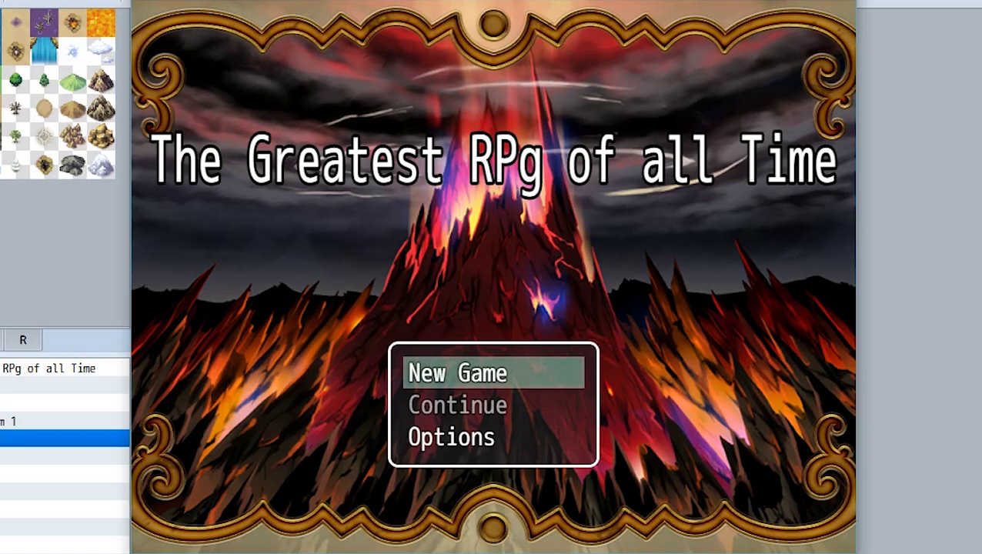
# Step: Start a new game and dismiss the 'Hi, this is intro' message
pyautogui.press('Return')
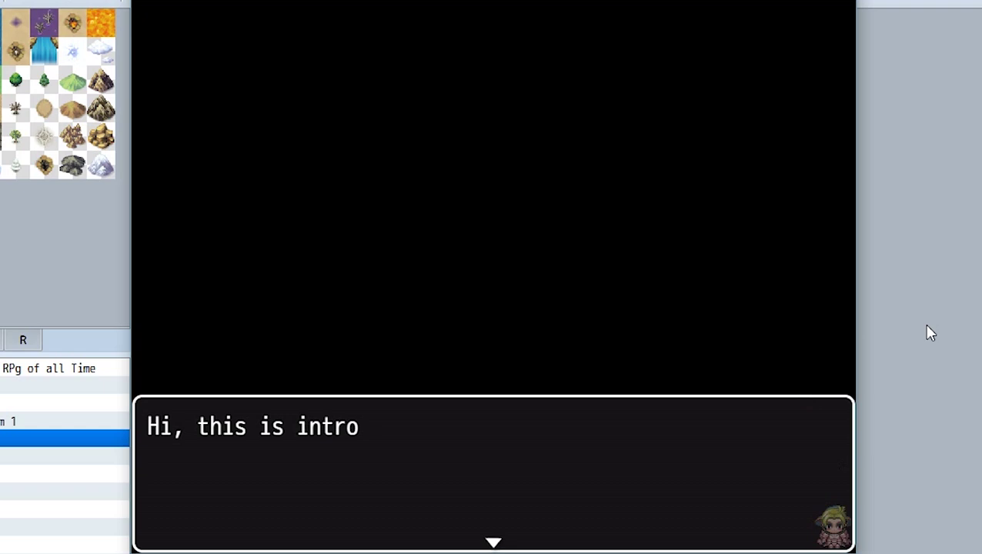
pyautogui.press('Return')
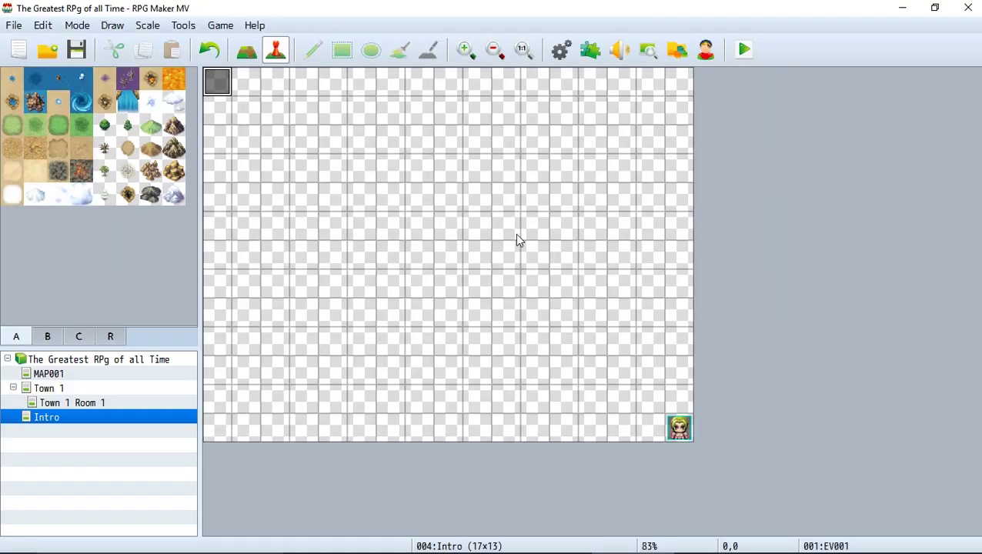
# Step: Reopen the intro event, check its Transfer Player to MAP001 command, and save it
pyautogui.click(222, 88)
pyautogui.doubleClick(223, 88)
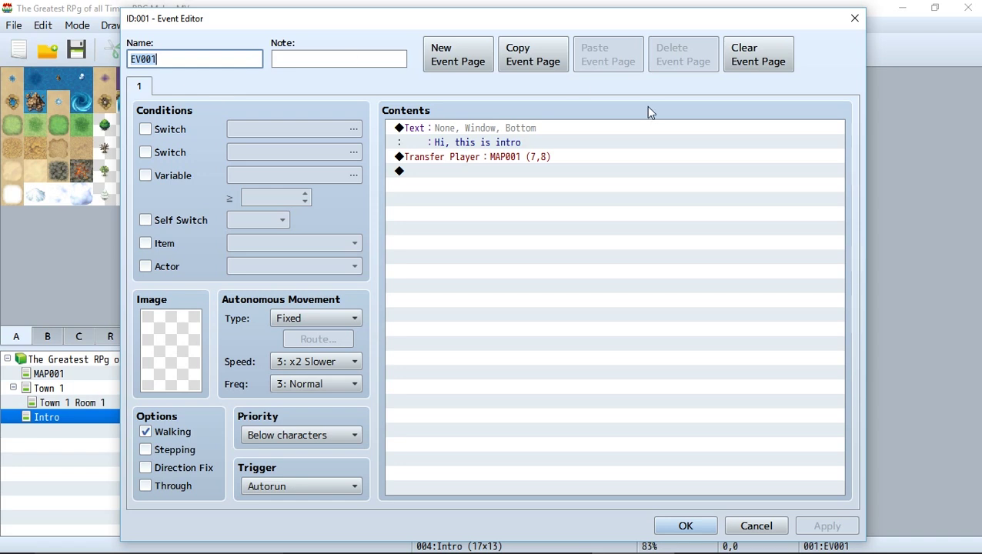
pyautogui.click(539, 159)
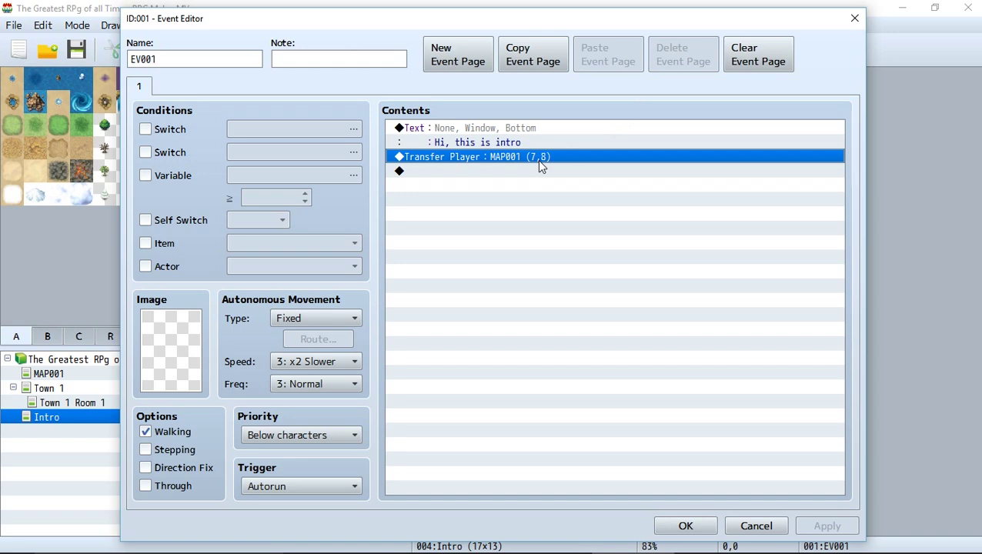
pyautogui.click(693, 529)
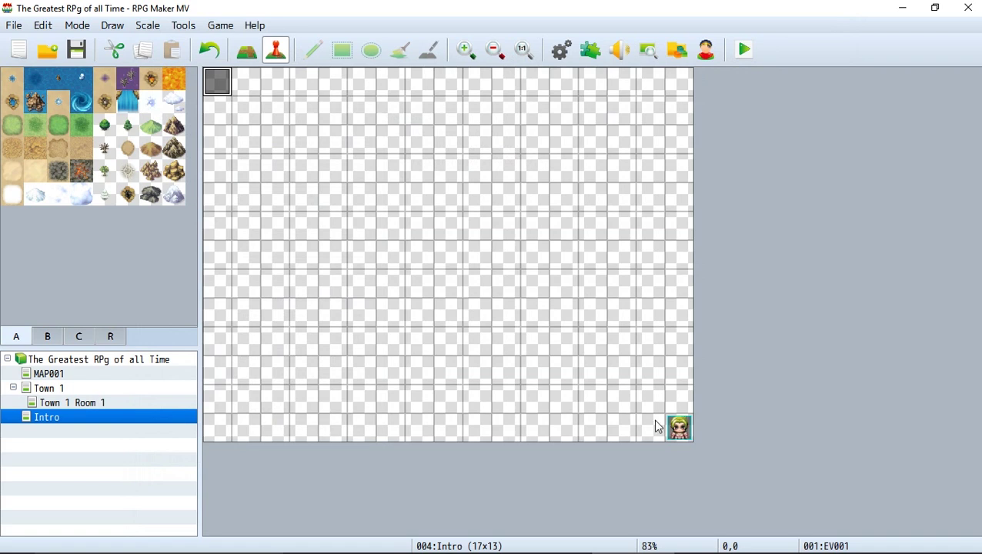
# Step: Enable Start Transparent in the Database's System options and apply the change
pyautogui.click(561, 50)
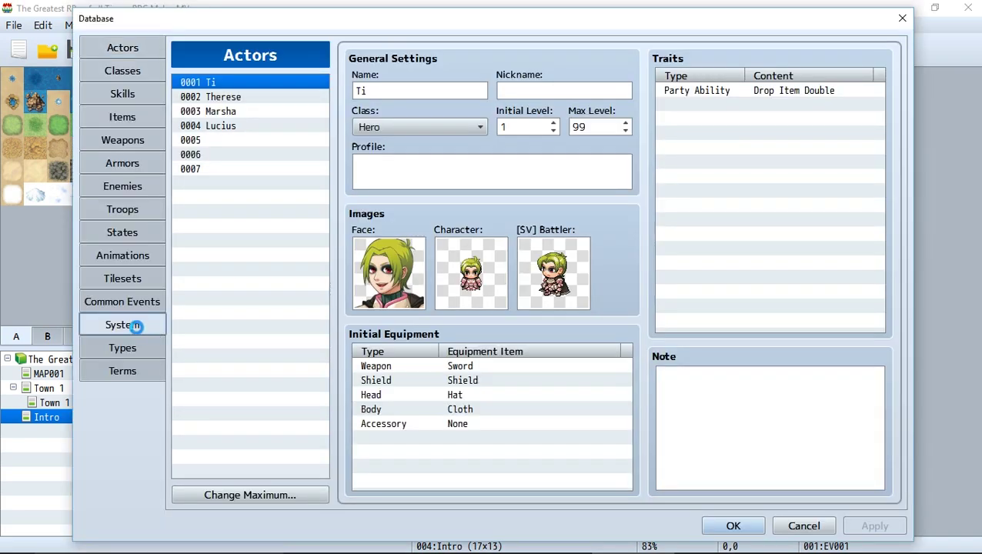
pyautogui.click(138, 331)
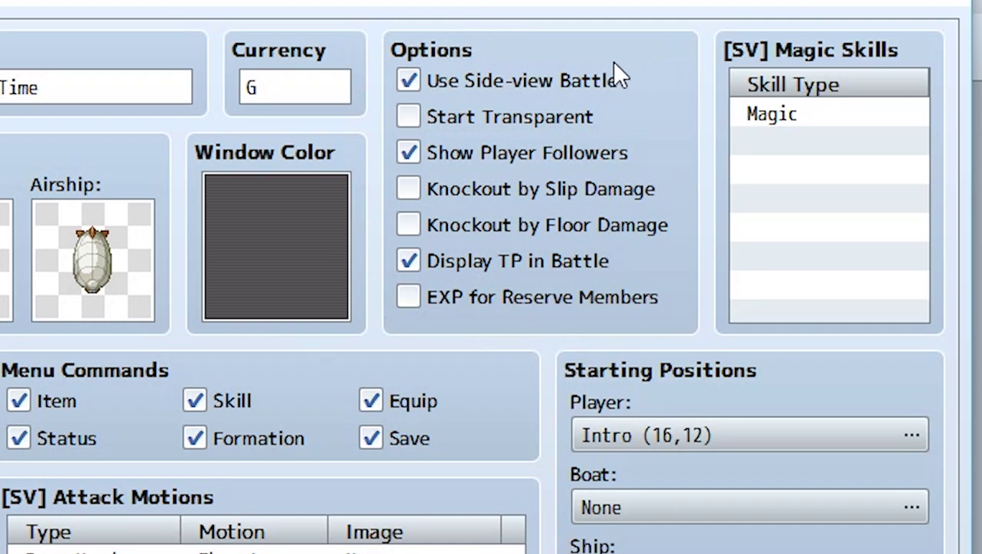
pyautogui.click(413, 116)
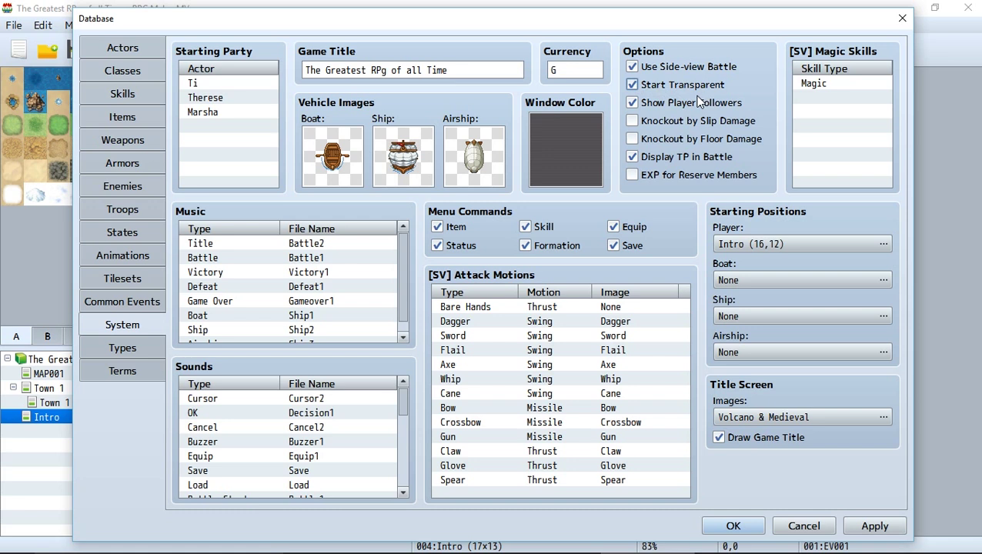
pyautogui.click(733, 526)
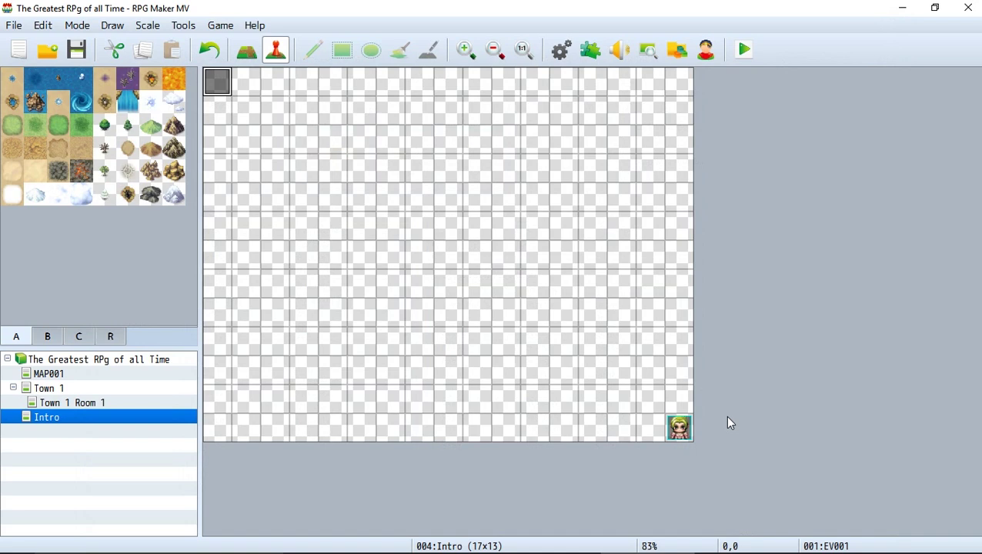
# Step: Append a Change Transparency: OFF command after the transfer in the intro event
pyautogui.doubleClick(210, 89)
pyautogui.click(524, 244)
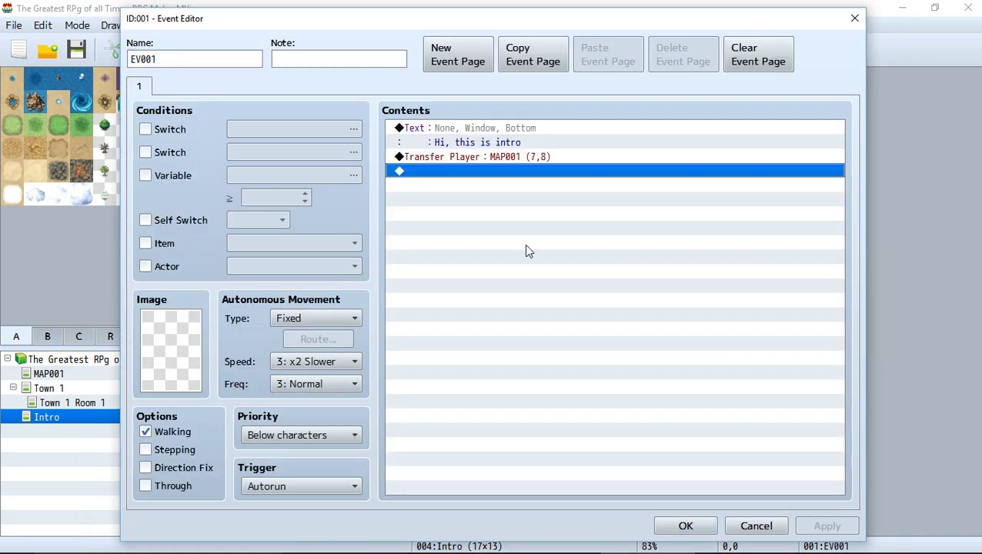
pyautogui.doubleClick(524, 244)
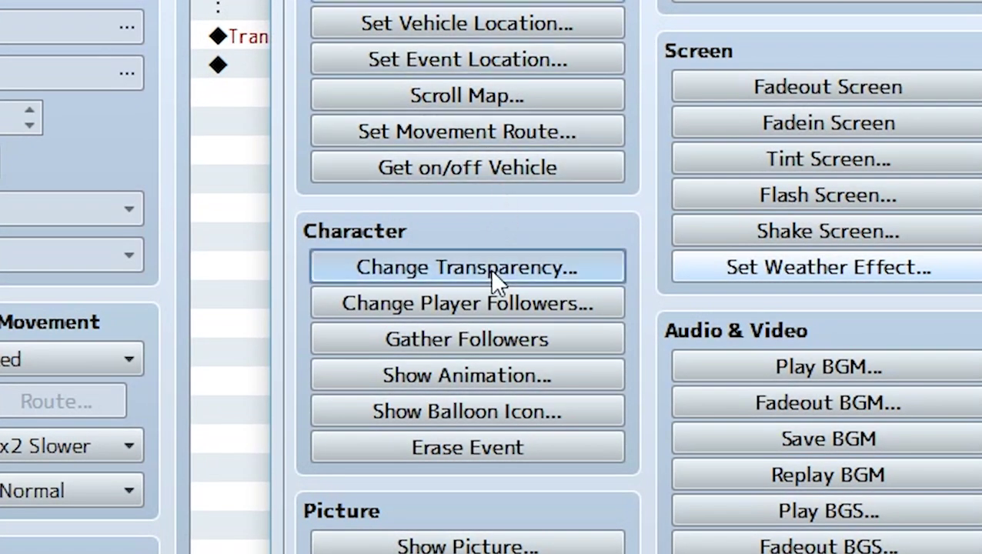
pyautogui.click(535, 275)
pyautogui.click(542, 324)
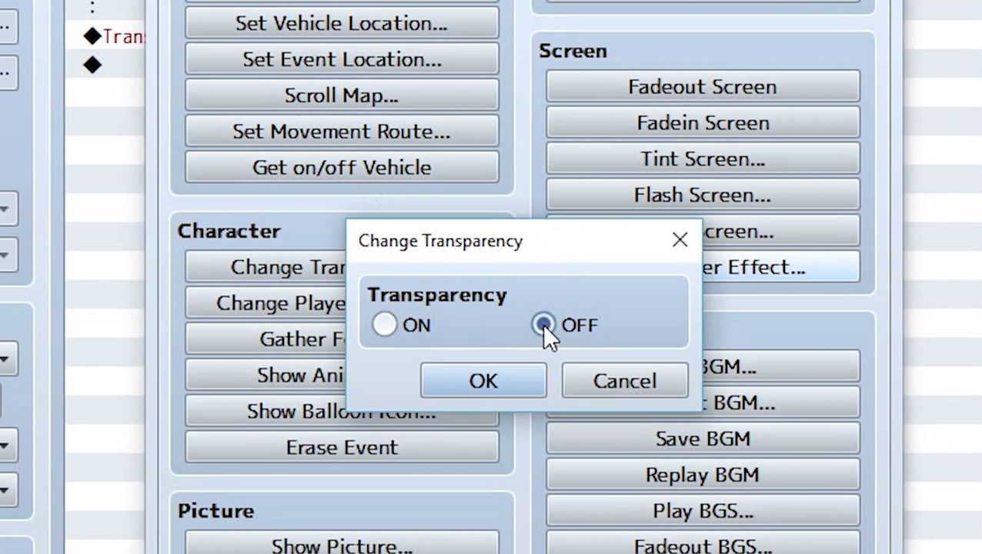
pyautogui.click(509, 391)
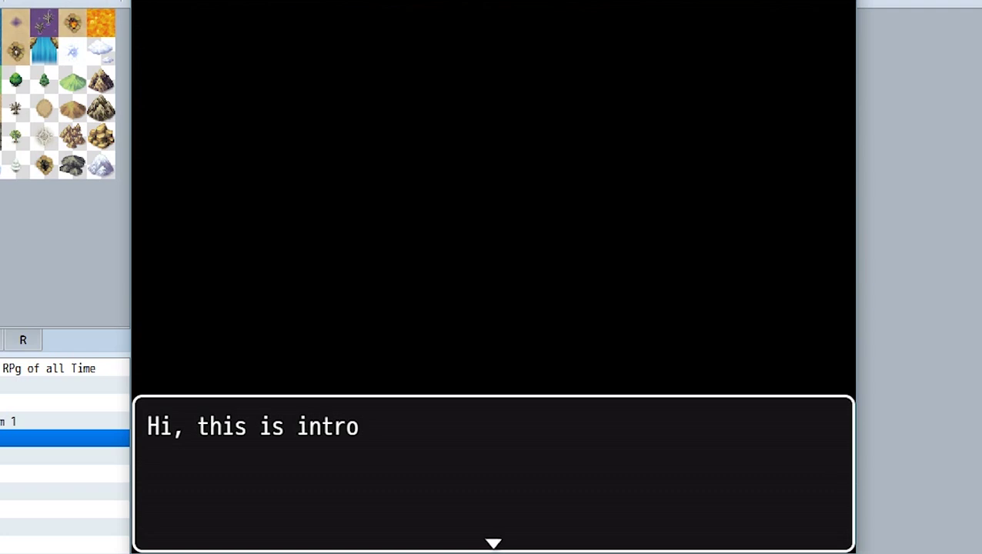
# Step: Dismiss the playtest's 'Hi, this is intro' message
pyautogui.press('Return')
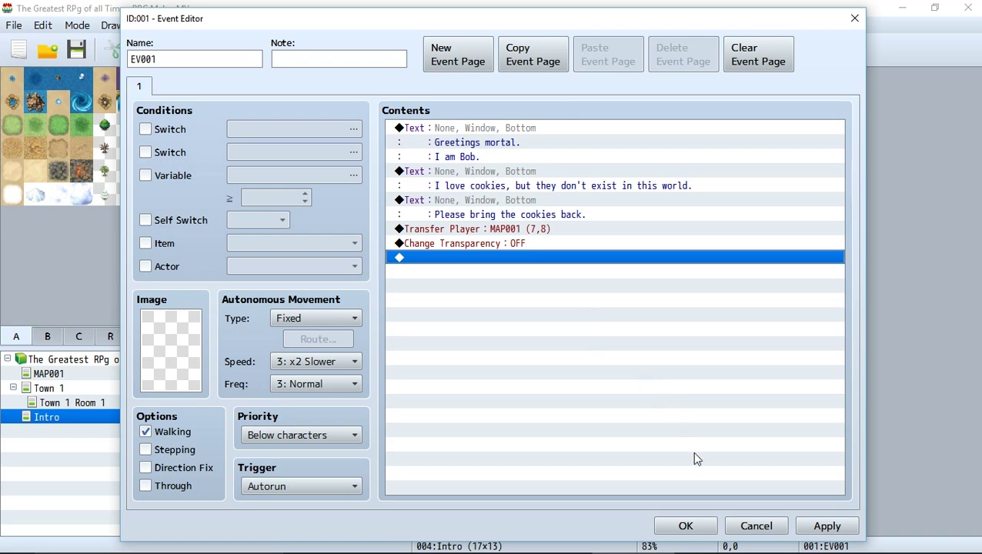
# Step: Save the edited intro event and bring up the Intro map's options in the map tree
pyautogui.click(688, 526)
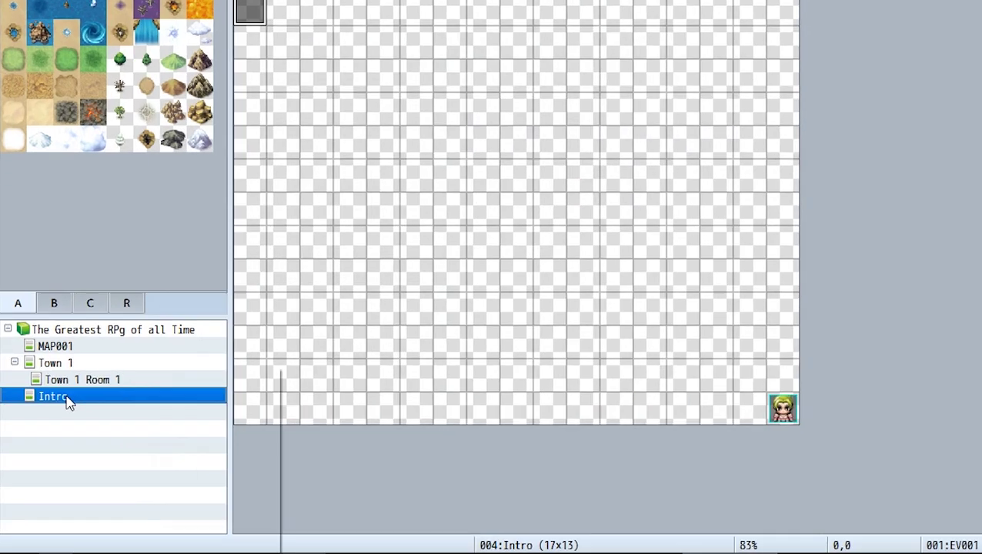
pyautogui.rightClick(59, 418)
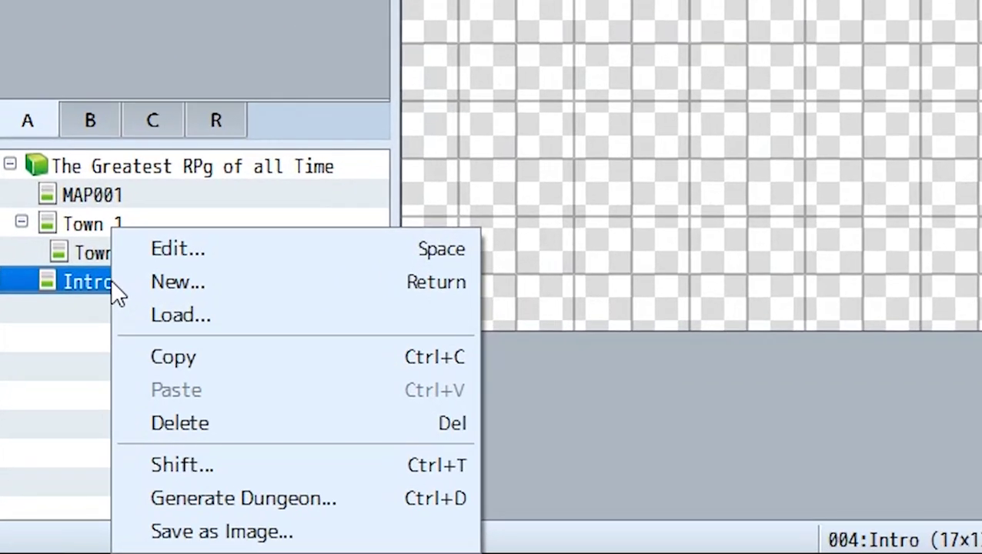
# Step: Set the Intro map's parallax background to StarlitSky after previewing several sky images
pyautogui.click(147, 252)
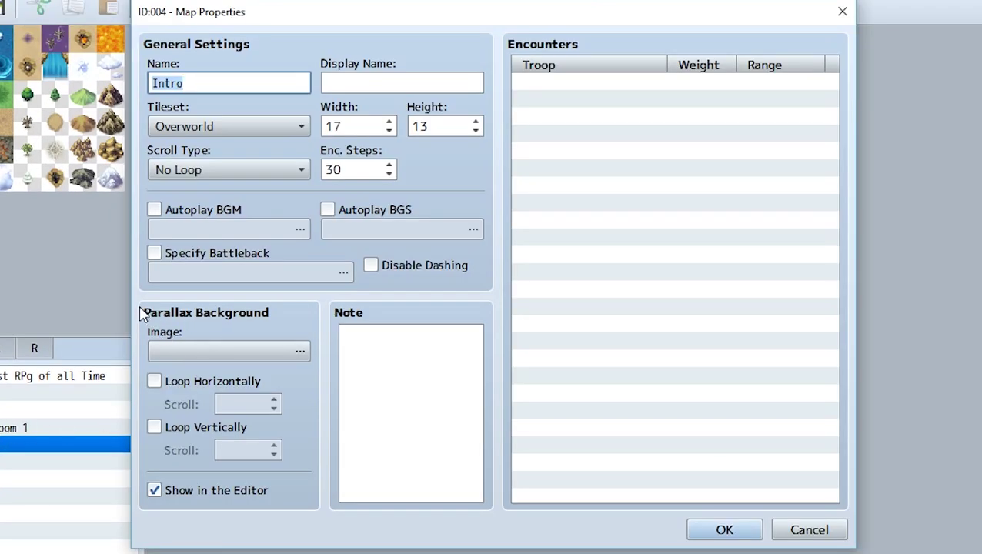
pyautogui.click(292, 355)
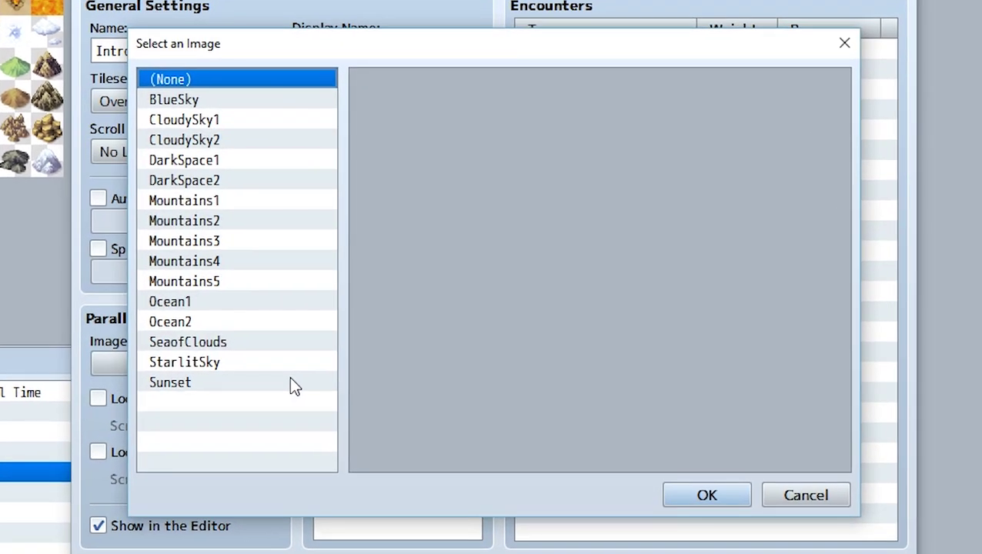
pyautogui.click(230, 220)
pyautogui.click(202, 141)
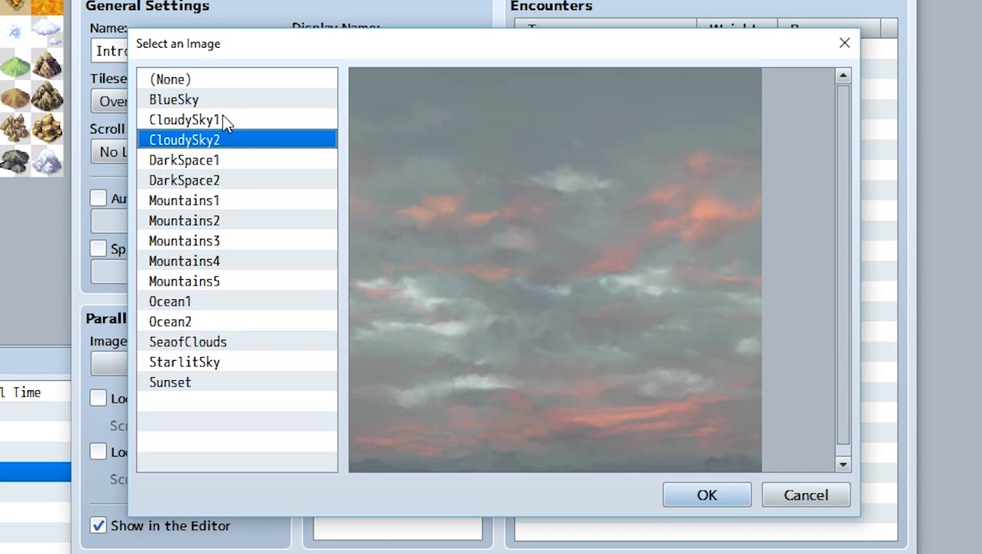
pyautogui.click(220, 102)
pyautogui.click(219, 121)
pyautogui.click(247, 342)
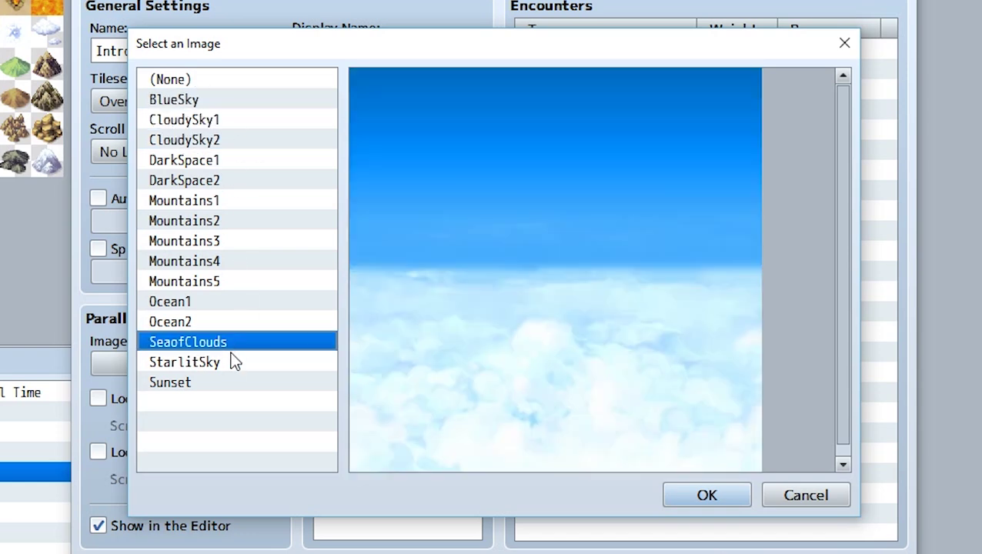
pyautogui.click(234, 363)
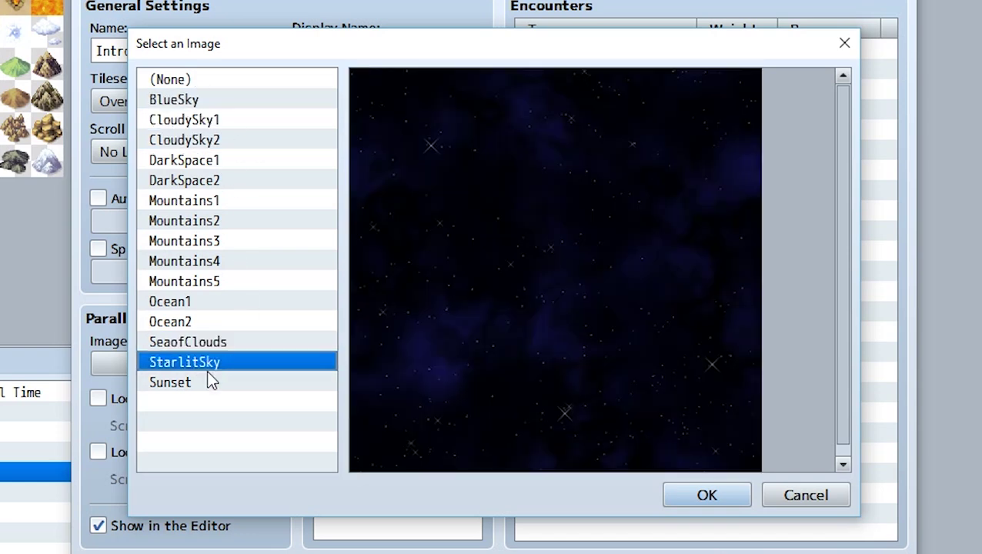
pyautogui.click(705, 498)
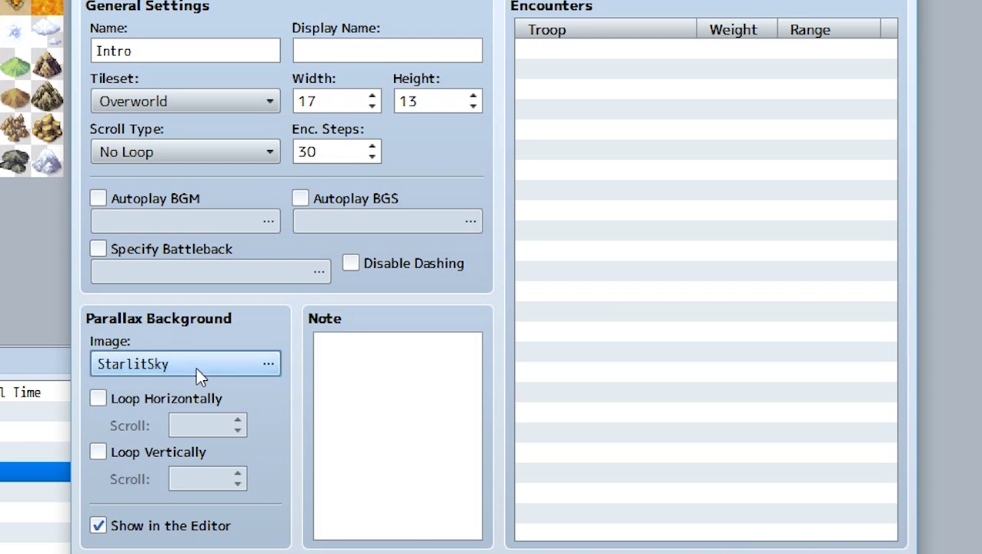
pyautogui.click(172, 363)
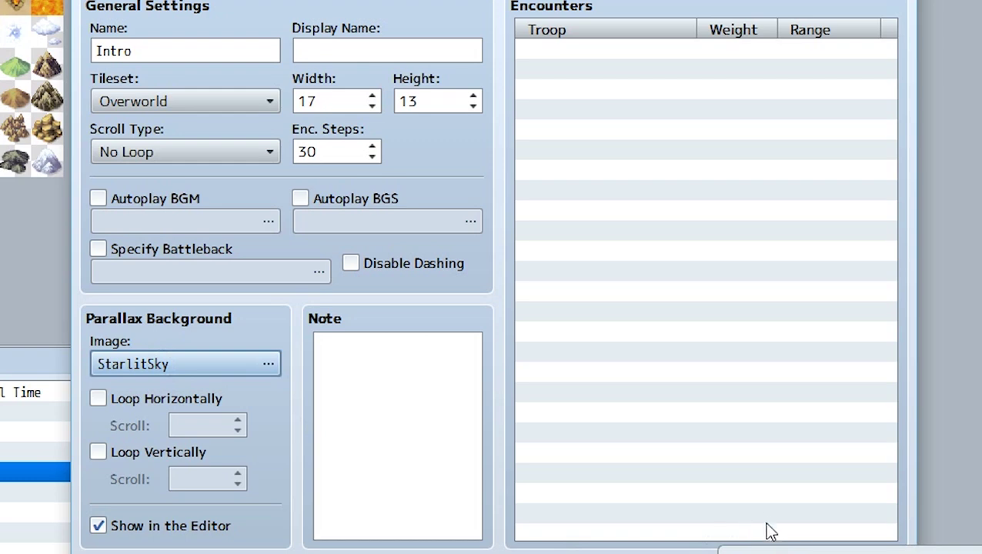
pyautogui.press('Return')
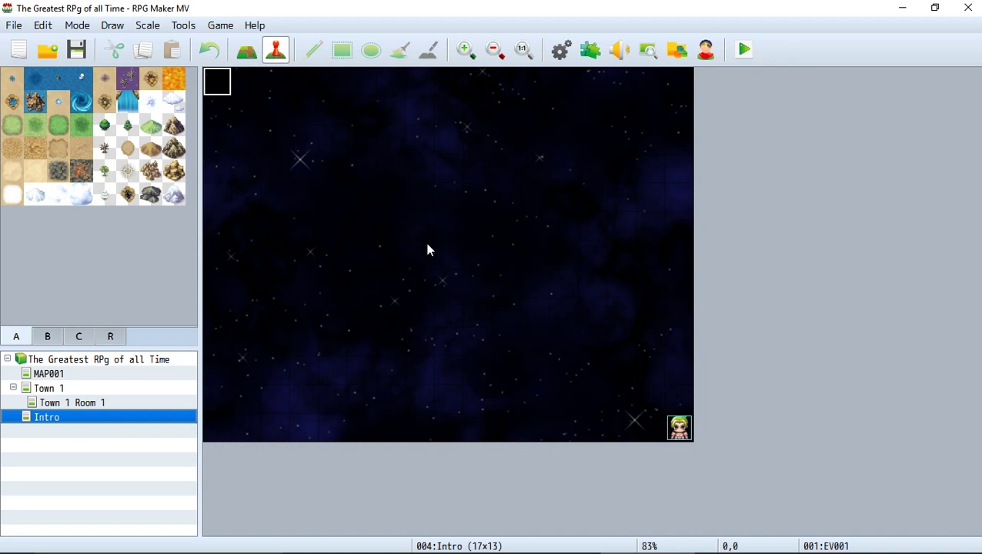
# Step: Paint a winding ring of grass tiles on the Intro map, then undo it
pyautogui.click(58, 125)
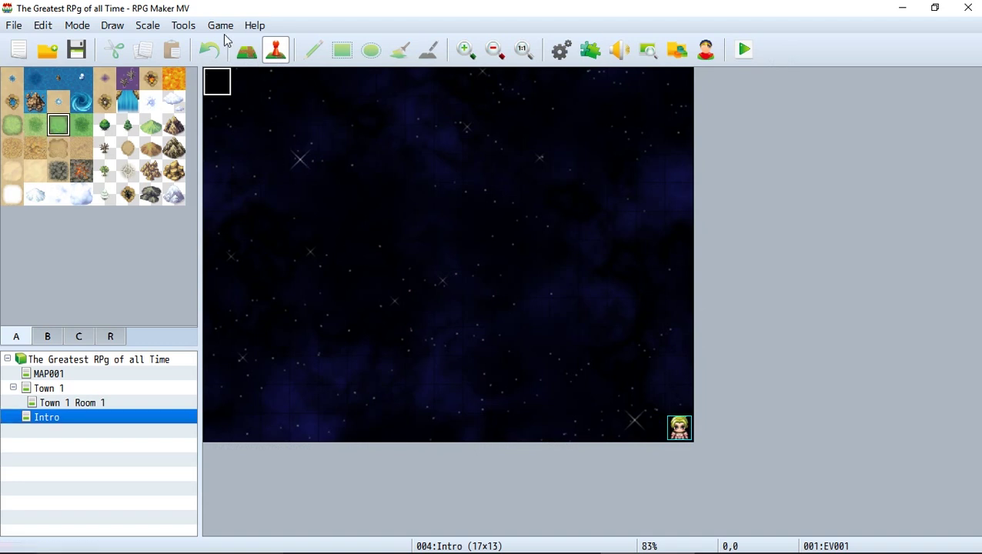
pyautogui.click(246, 50)
pyautogui.moveTo(333, 180)
pyautogui.mouseDown()
pyautogui.moveTo(383, 220)
pyautogui.moveTo(459, 329)
pyautogui.moveTo(327, 324)
pyautogui.moveTo(452, 249)
pyautogui.moveTo(428, 340)
pyautogui.mouseUp()
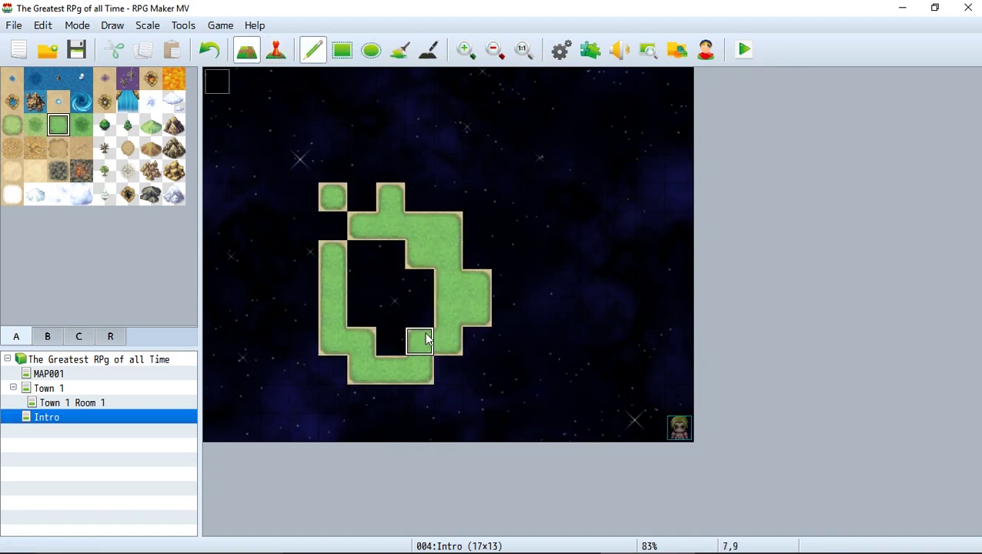
pyautogui.hotkey('ctrl', 'z')
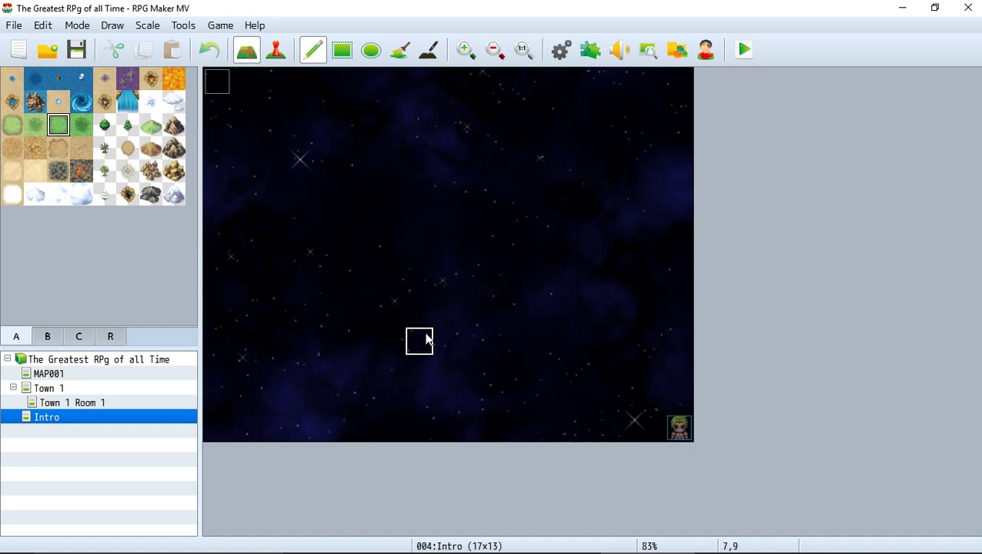
# Step: Set the StarlitSky parallax to loop horizontally at scroll speed 3, then playtest
pyautogui.rightClick(101, 416)
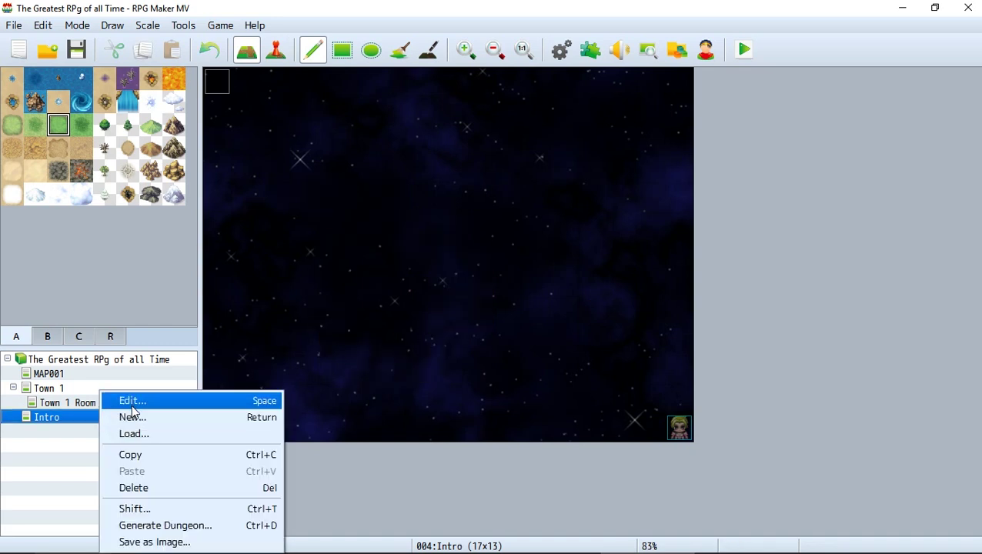
pyautogui.click(133, 403)
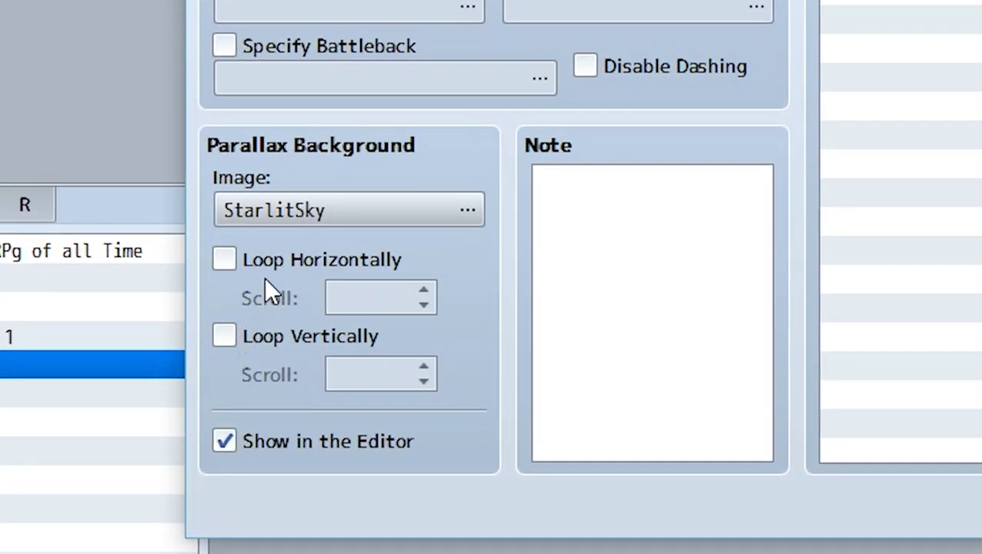
pyautogui.click(266, 260)
pyautogui.click(360, 304)
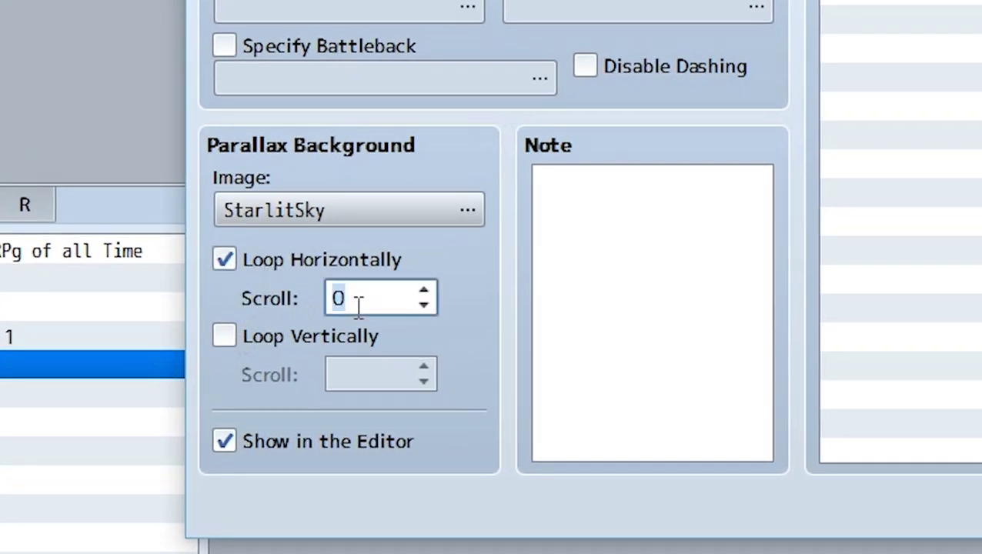
pyautogui.write('3')
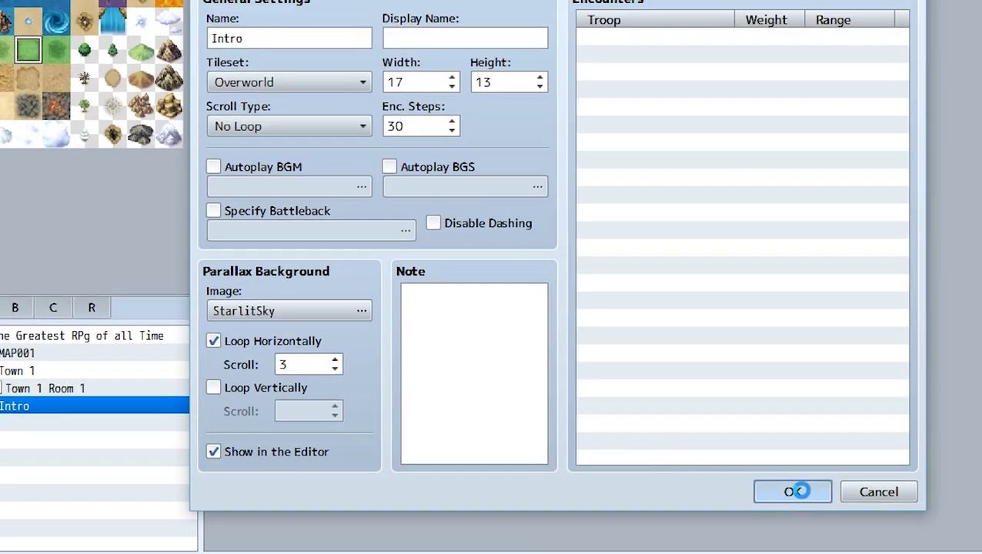
pyautogui.click(796, 491)
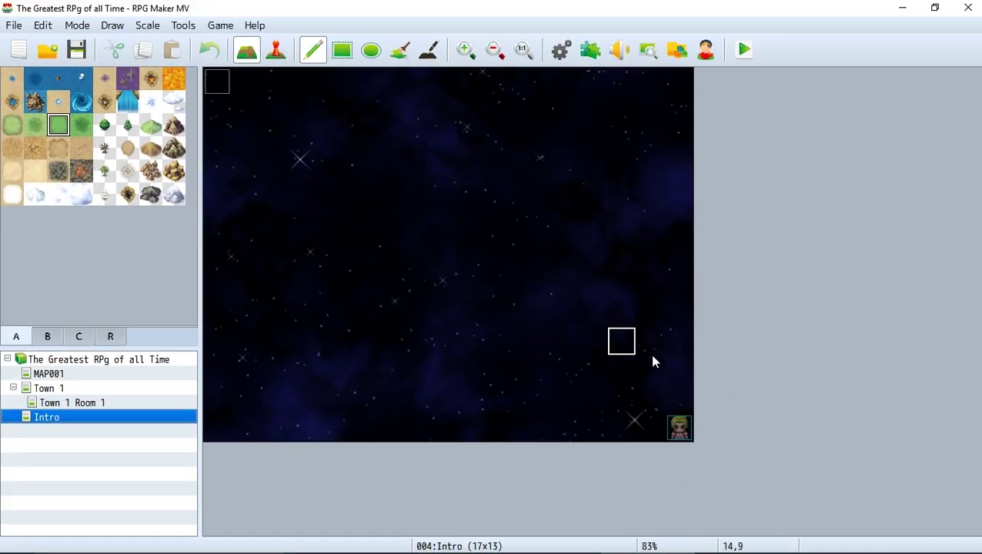
pyautogui.hotkey('ctrl', 'r')
pyautogui.press('Return')
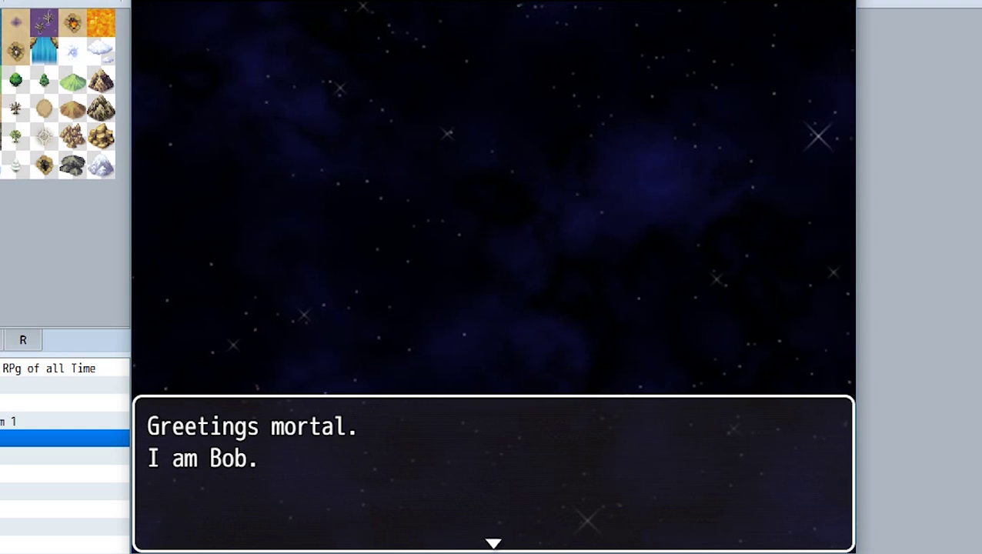
pyautogui.press('Return')
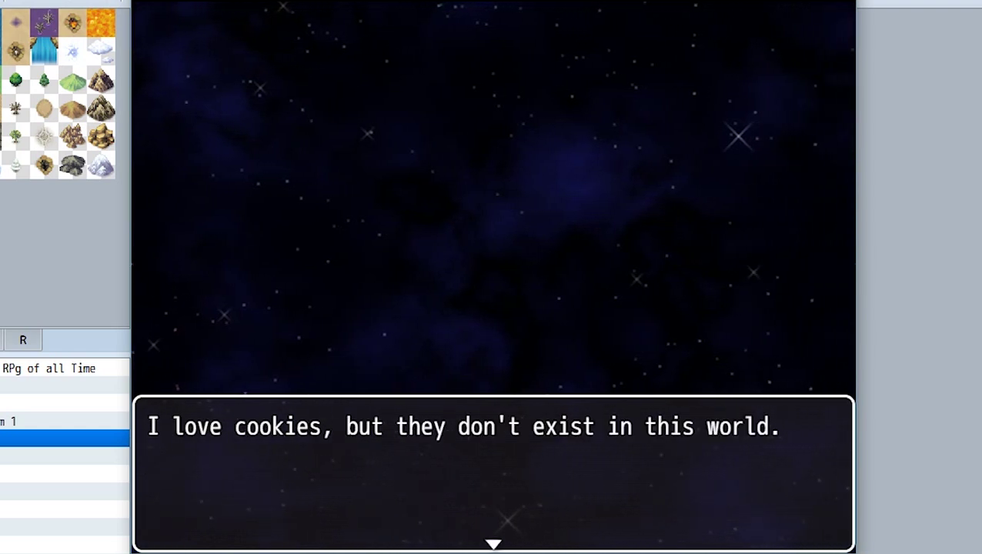
pyautogui.hotkey('alt', 'F4')
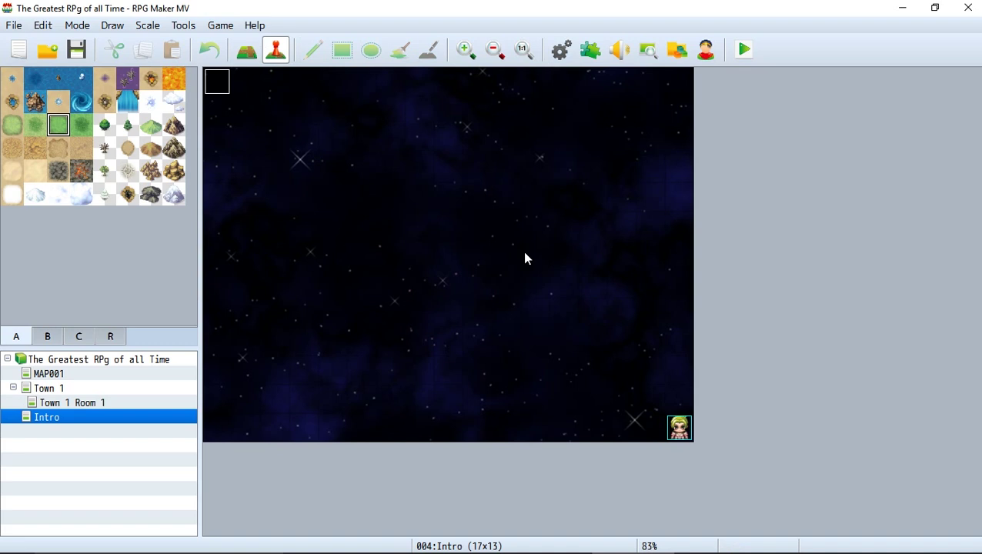
pyautogui.click(219, 86)
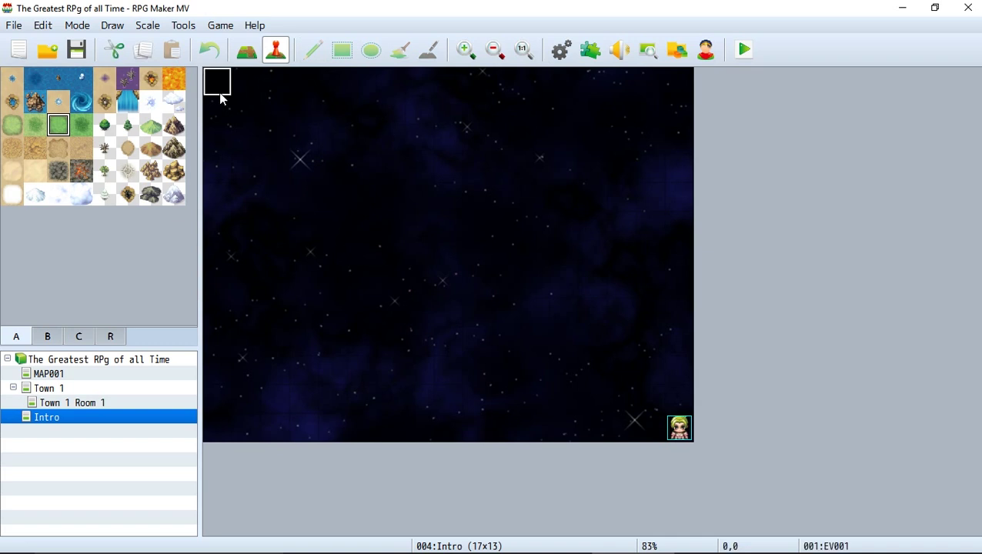
# Step: In EV001, insert a Yes/No Show Choices command above Transfer Player
pyautogui.doubleClick(220, 98)
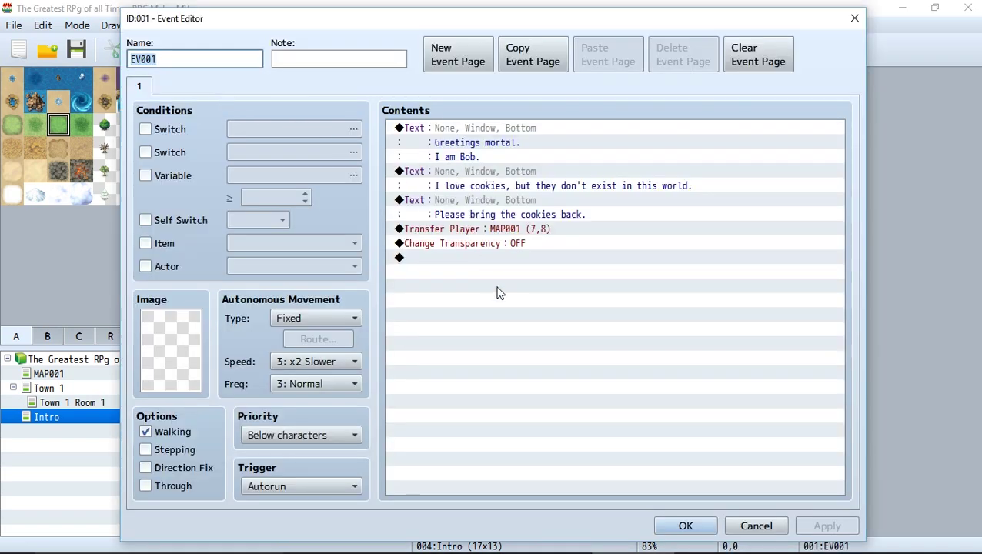
pyautogui.click(466, 183)
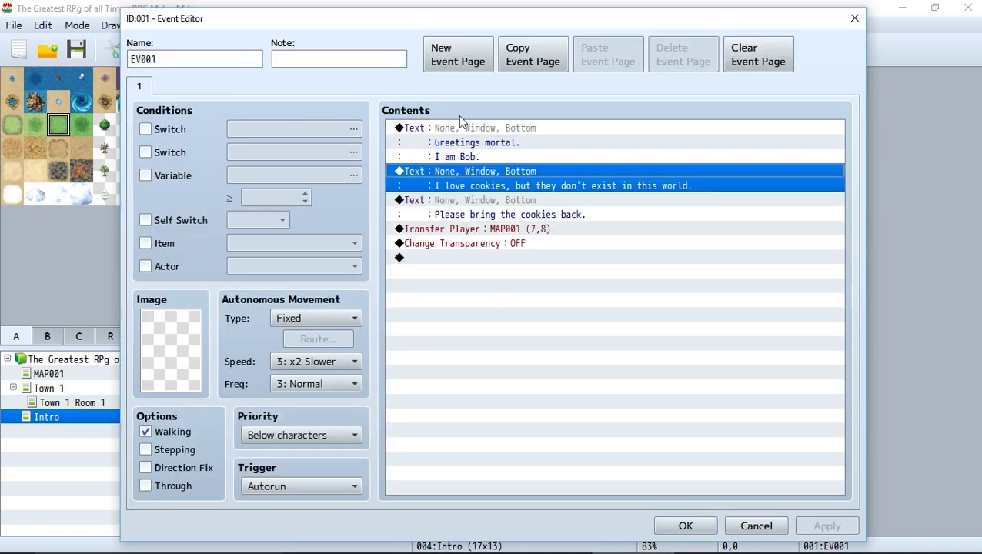
pyautogui.click(477, 232)
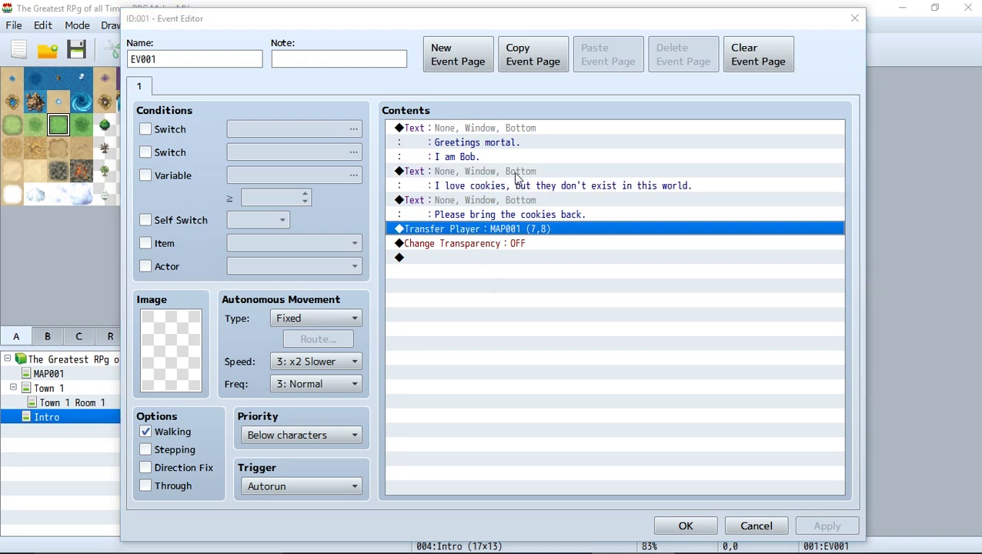
pyautogui.doubleClick(462, 257)
pyautogui.click(453, 95)
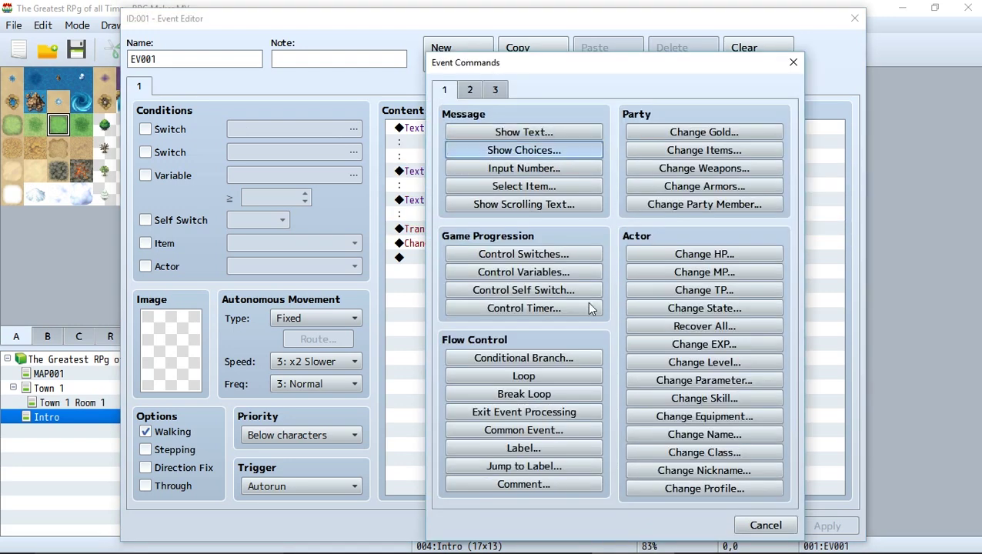
pyautogui.press('Return')
pyautogui.click(647, 388)
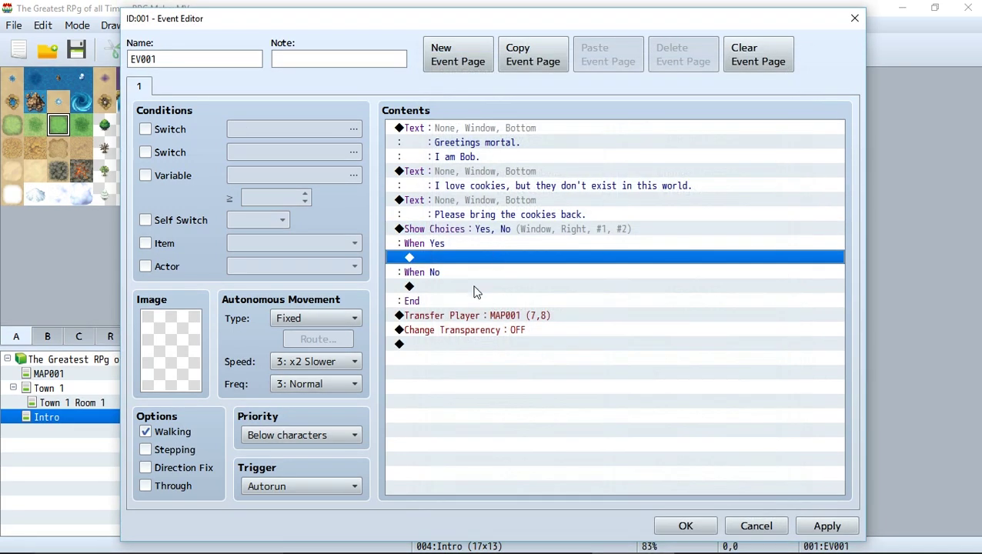
# Step: Add Name Input Processing for Ti with 8 characters above Transfer Player, then start a new game
pyautogui.click(460, 316)
pyautogui.doubleClick(460, 315)
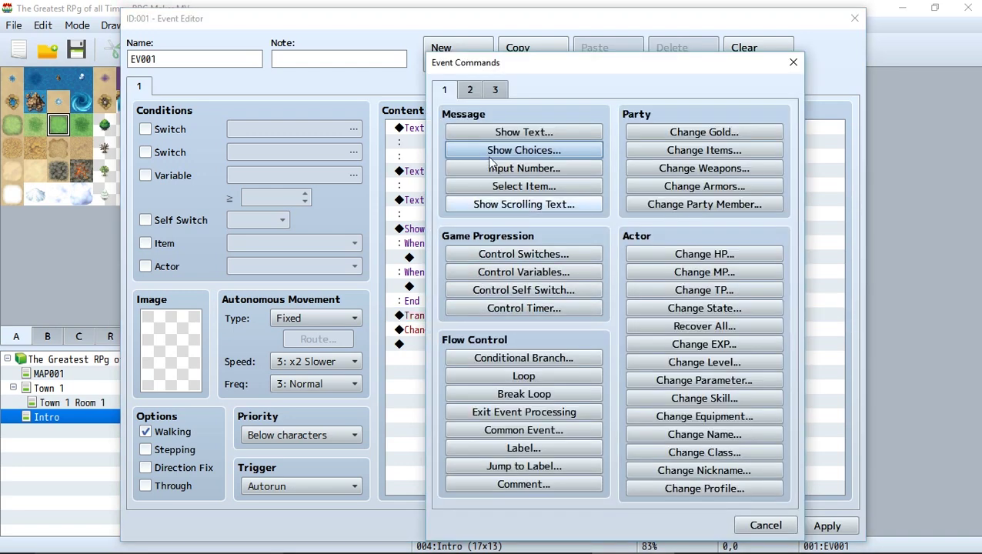
pyautogui.click(495, 91)
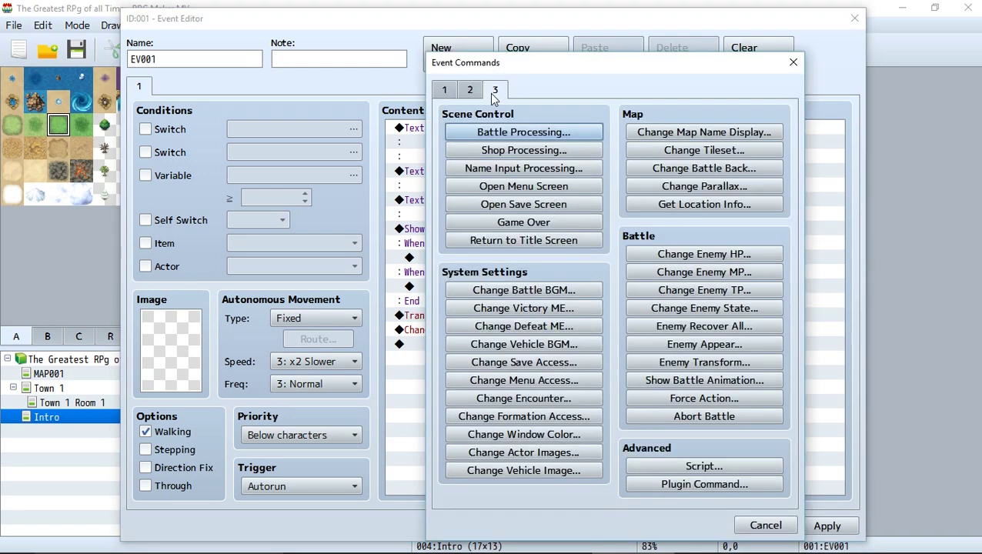
pyautogui.click(515, 169)
pyautogui.click(574, 284)
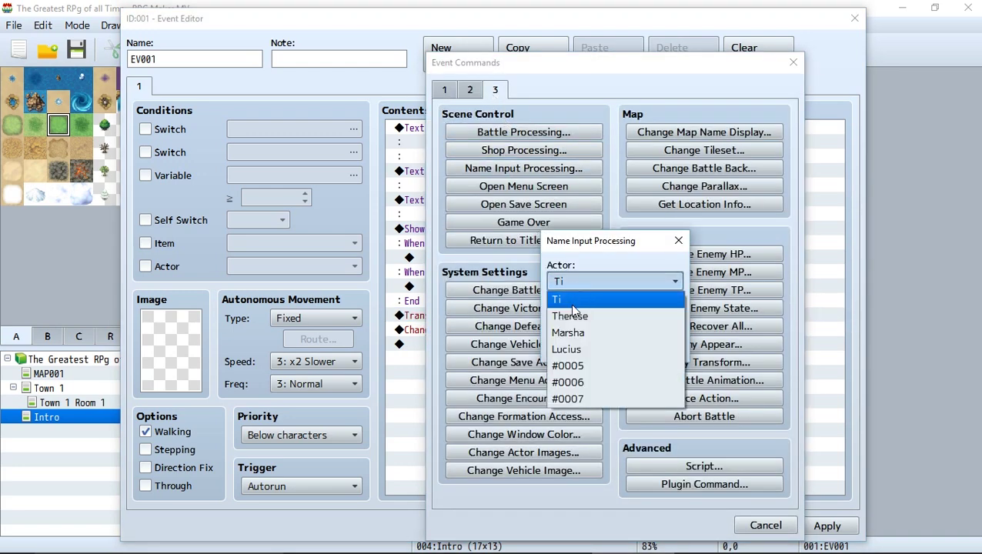
pyautogui.click(574, 298)
pyautogui.doubleClick(567, 323)
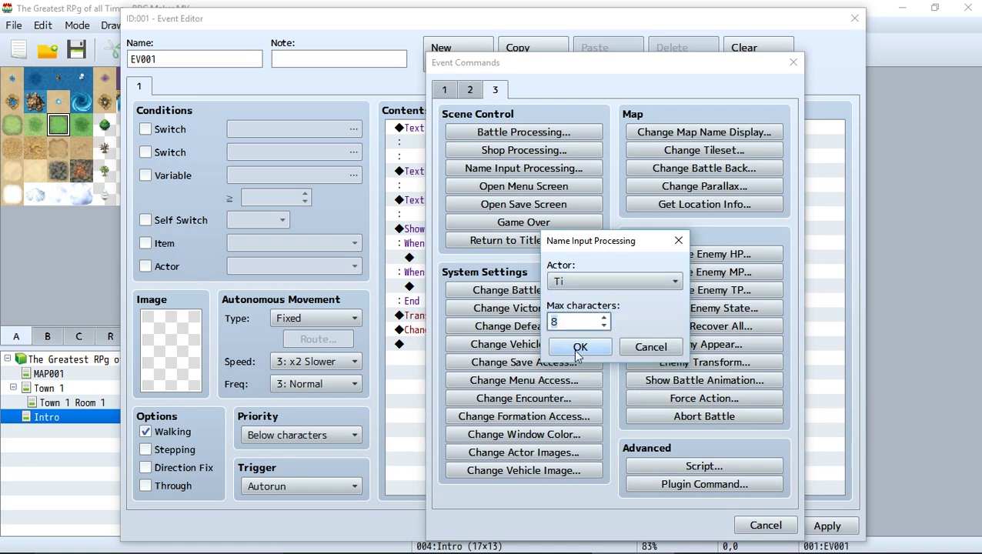
pyautogui.click(577, 349)
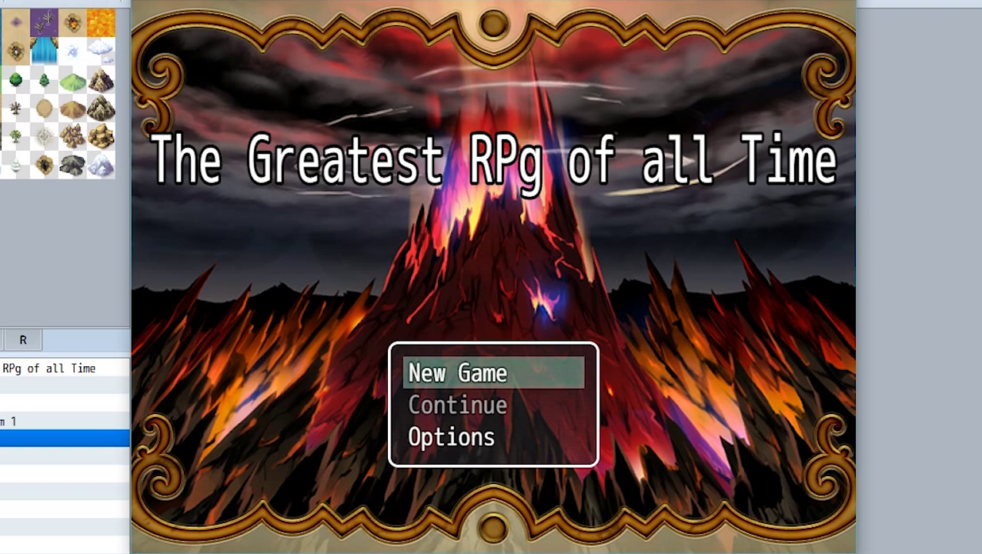
pyautogui.press('Return')
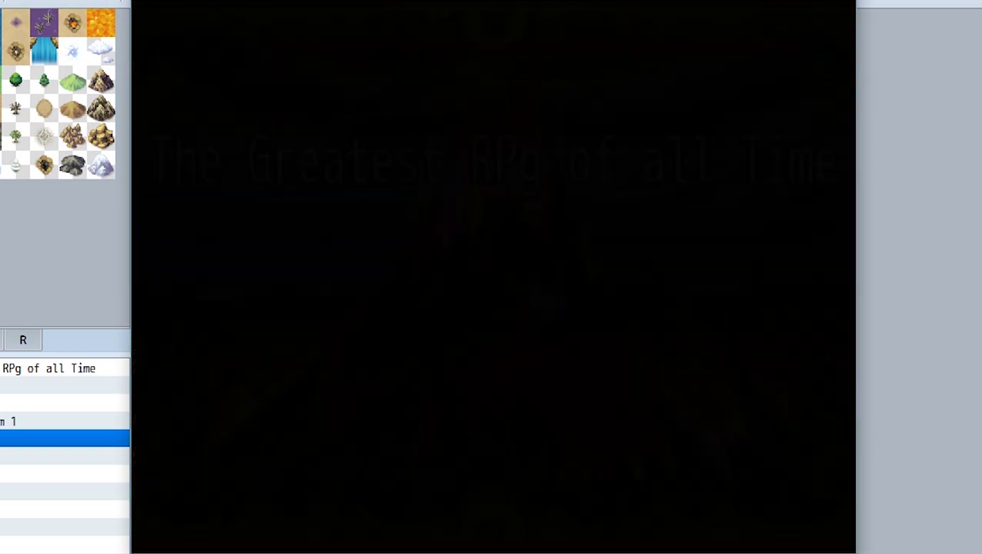
# Step: Advance the narration messages and answer Yes to the bring-cookies-back request
pyautogui.press('Return')
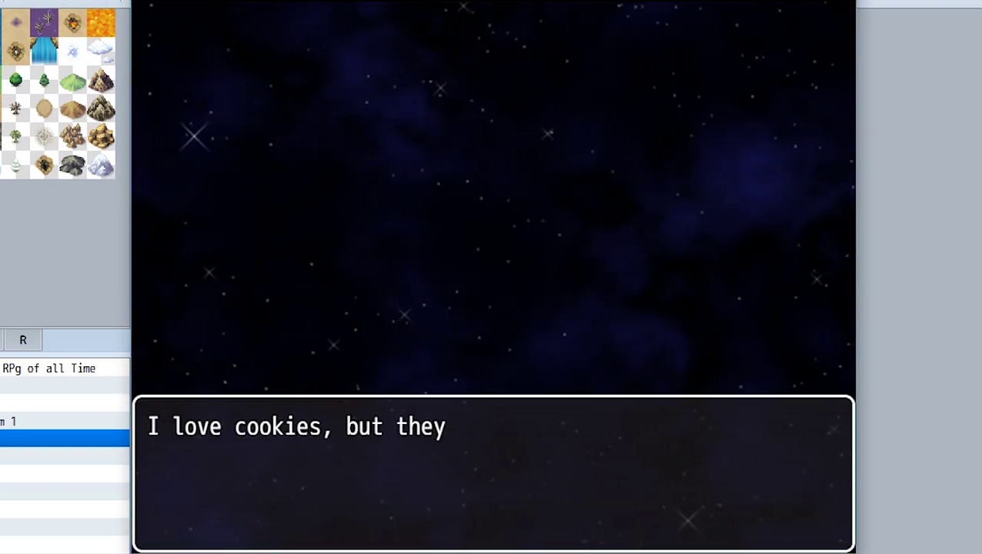
pyautogui.press('Return')
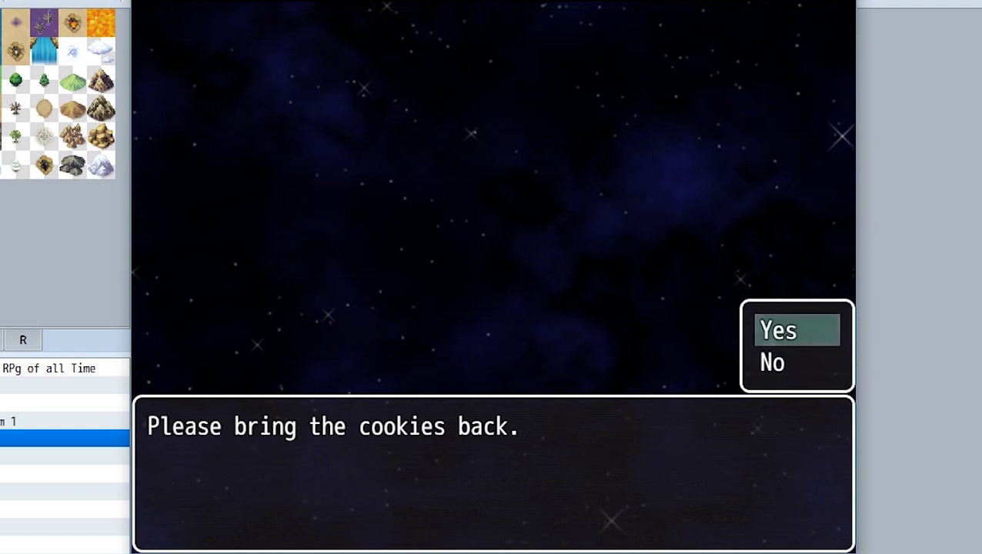
pyautogui.press('Down')
pyautogui.press('Up')
pyautogui.press('Return')
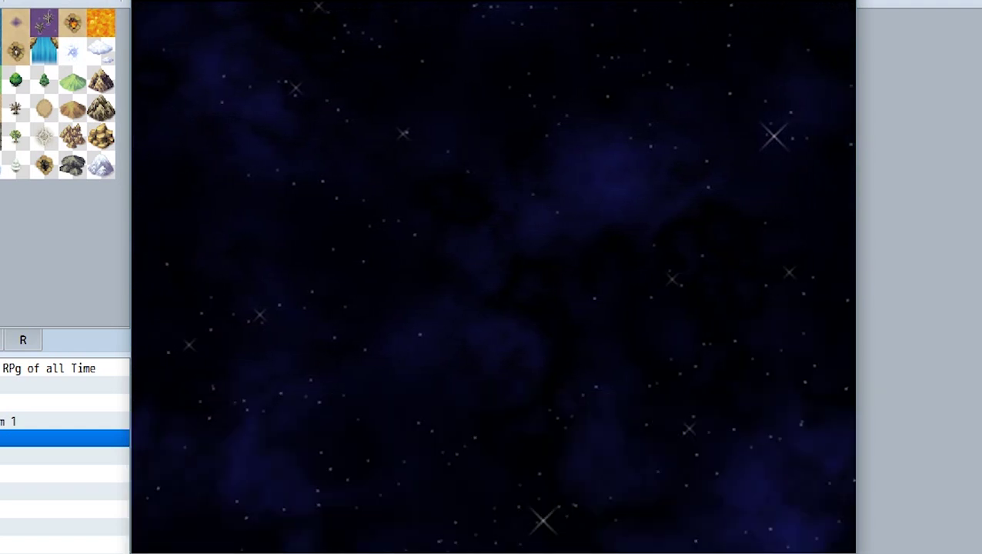
# Step: Keep the name Ti on the name-entry screen and confirm it
pyautogui.press('Right')
pyautogui.press('Left')
pyautogui.press('Left')
pyautogui.press('Up')
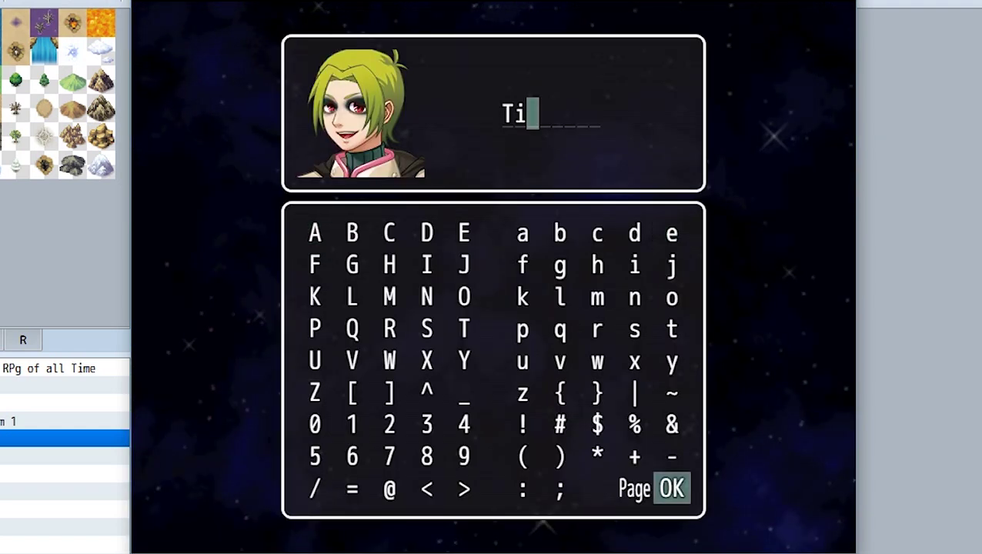
pyautogui.press('Return')
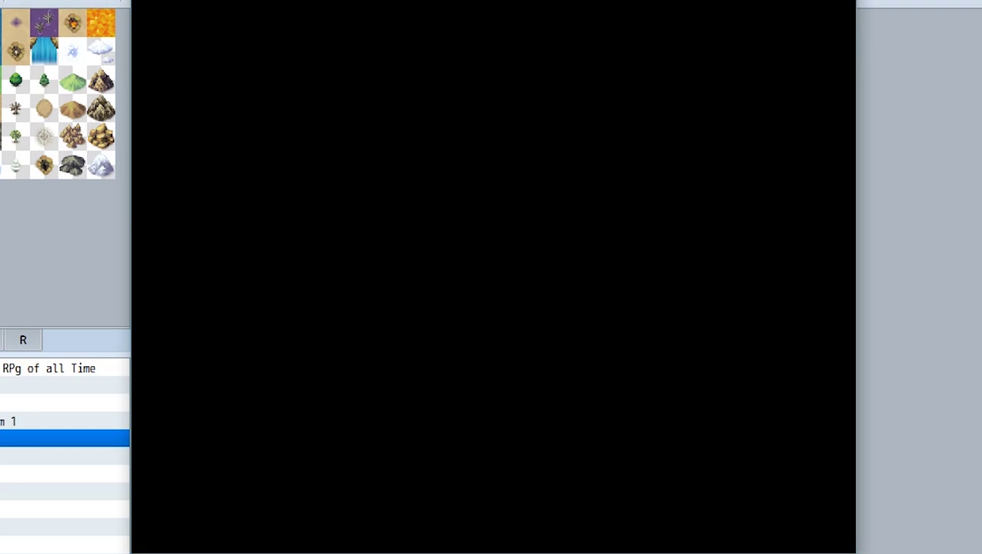